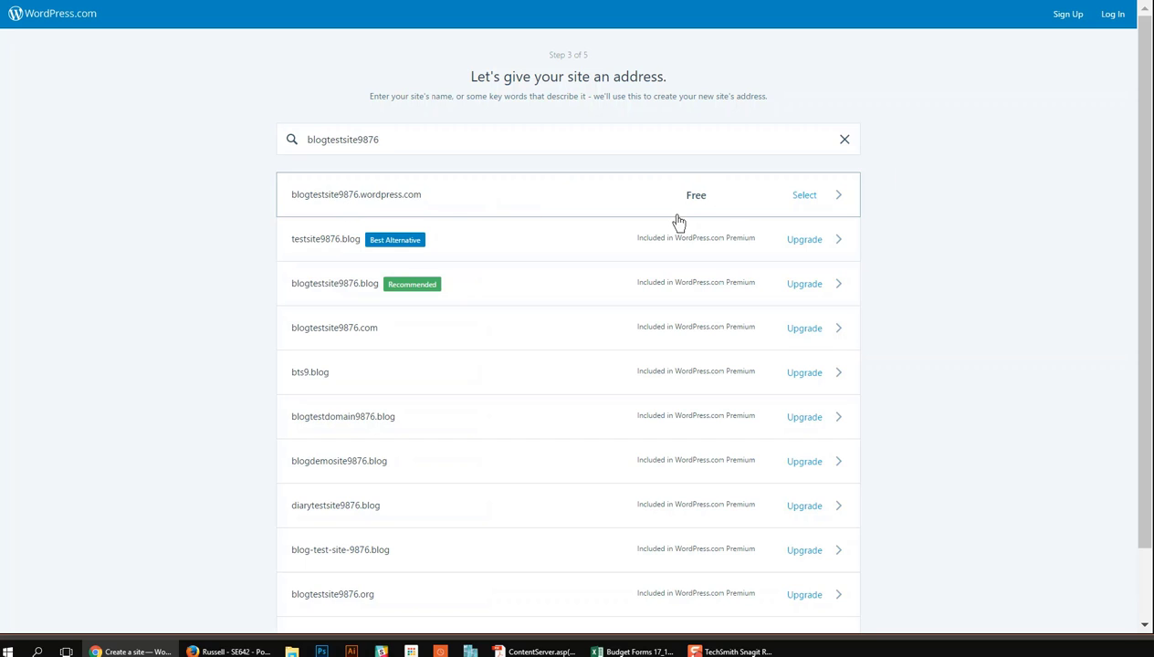
- Select the free blogtestsite9876.wordpress.com address
{"action": "left_click", "coordinate": [803, 197]}
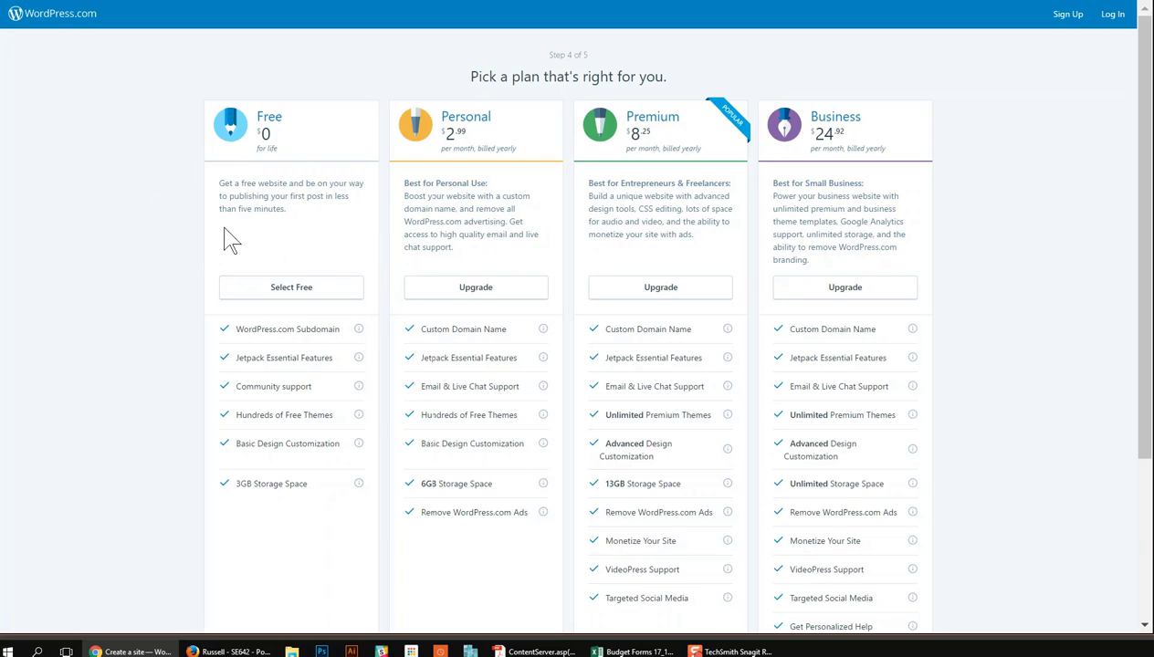
- Choose the Free plan and create the account with the suggested e-mail and a password
{"action": "left_click", "coordinate": [291, 289]}
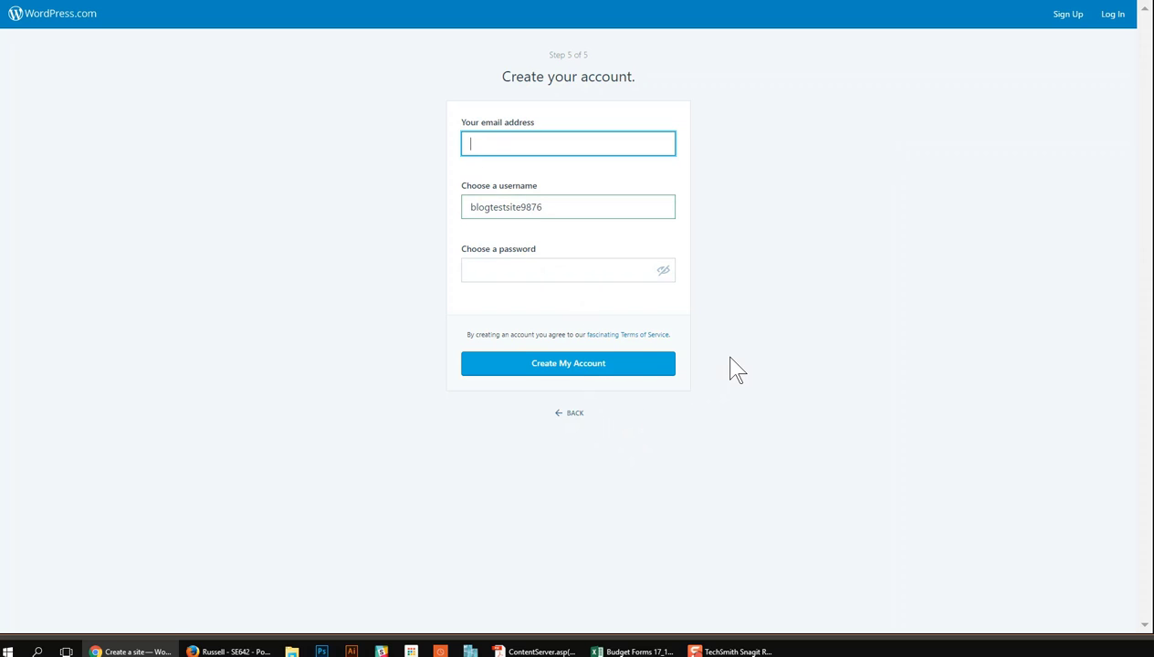
{"action": "type", "text": "rus"}
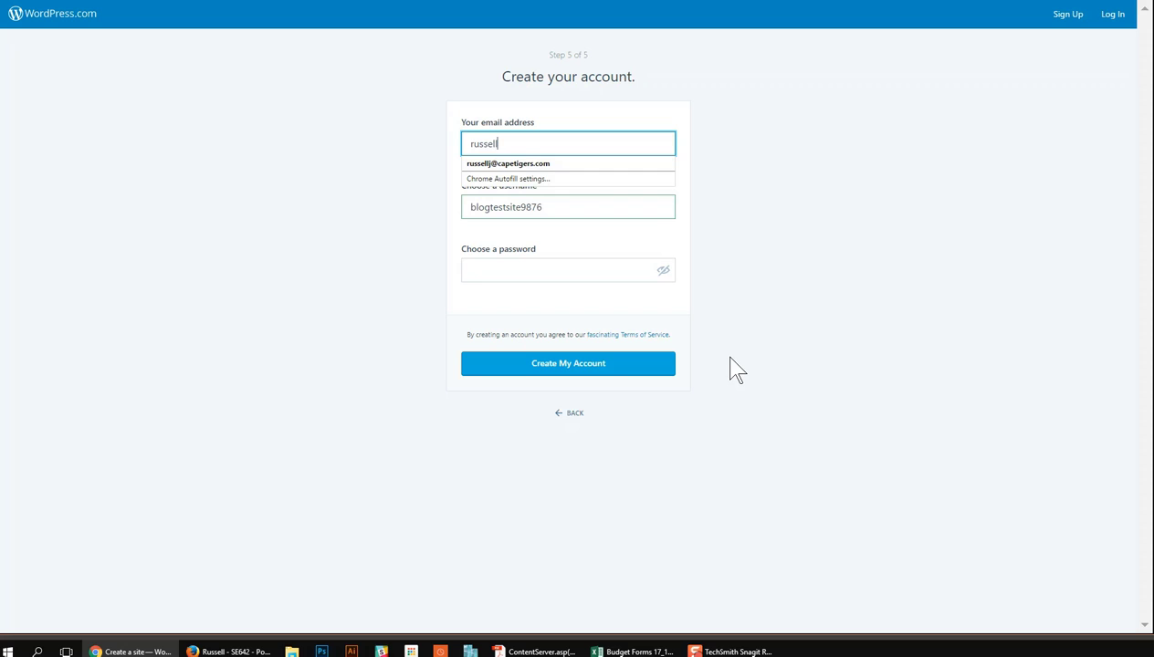
{"action": "type", "text": "sell"}
{"action": "key", "text": "Down"}
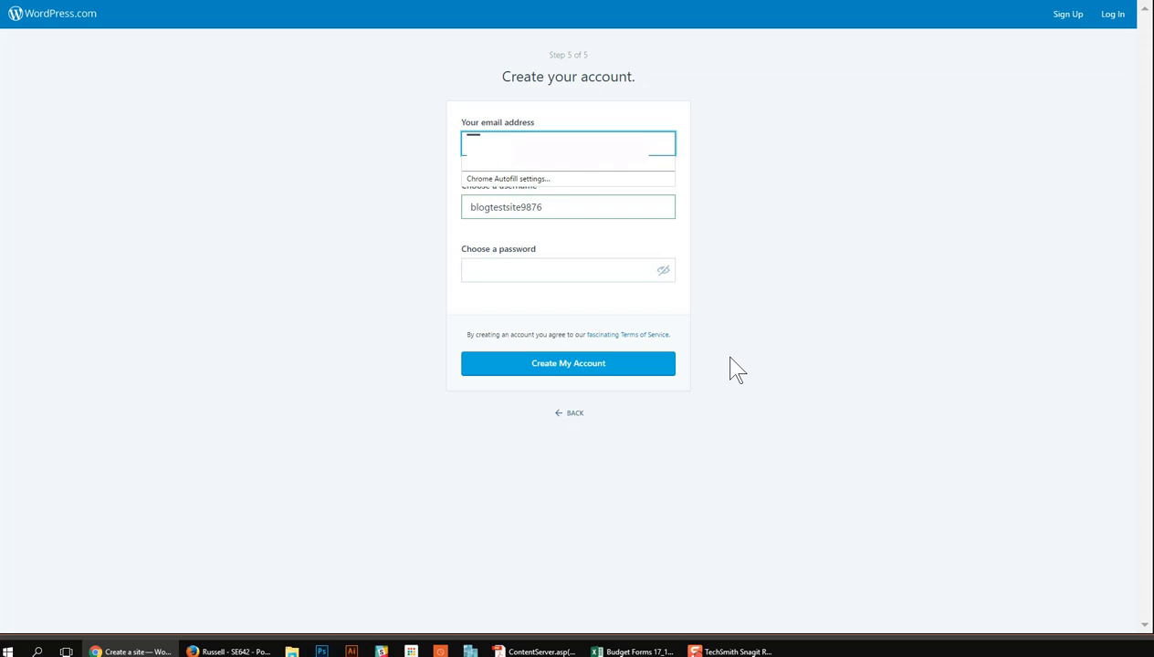
{"action": "key", "text": "Return"}
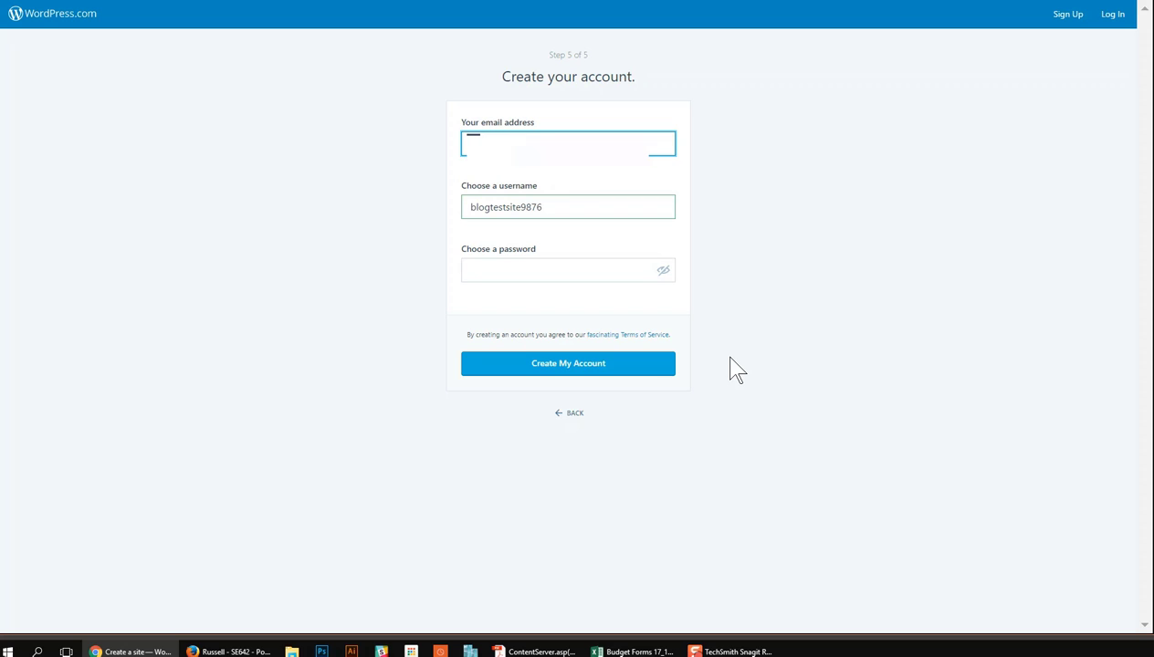
{"action": "key", "text": "Tab"}
{"action": "key", "text": "Tab"}
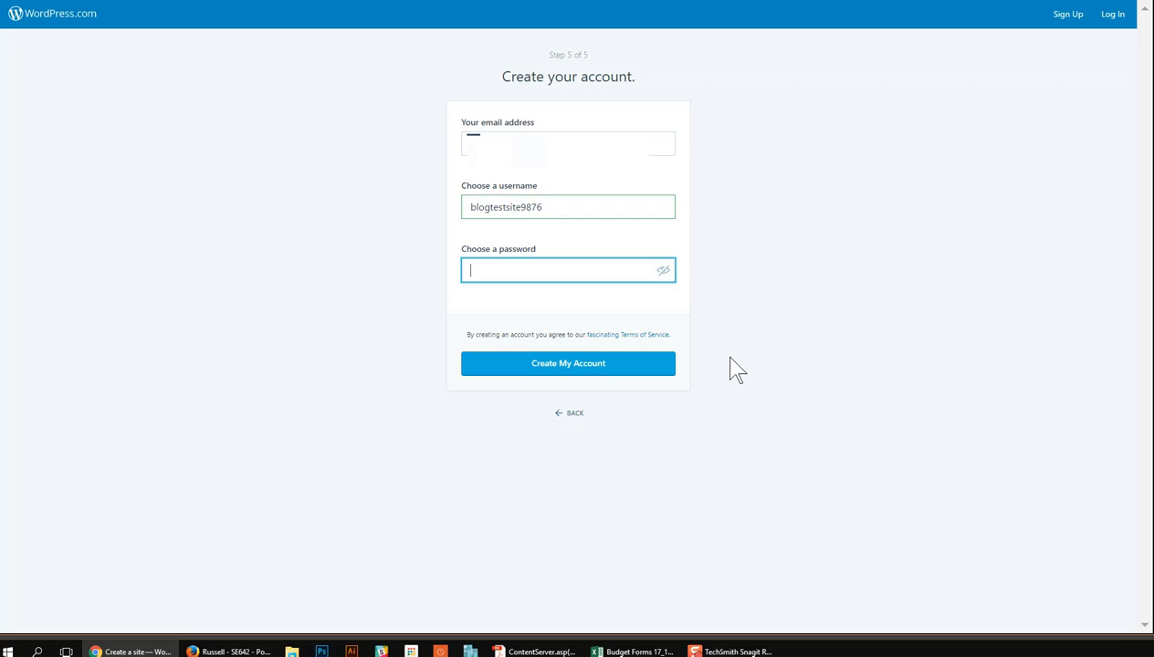
{"action": "type", "text": "••"}
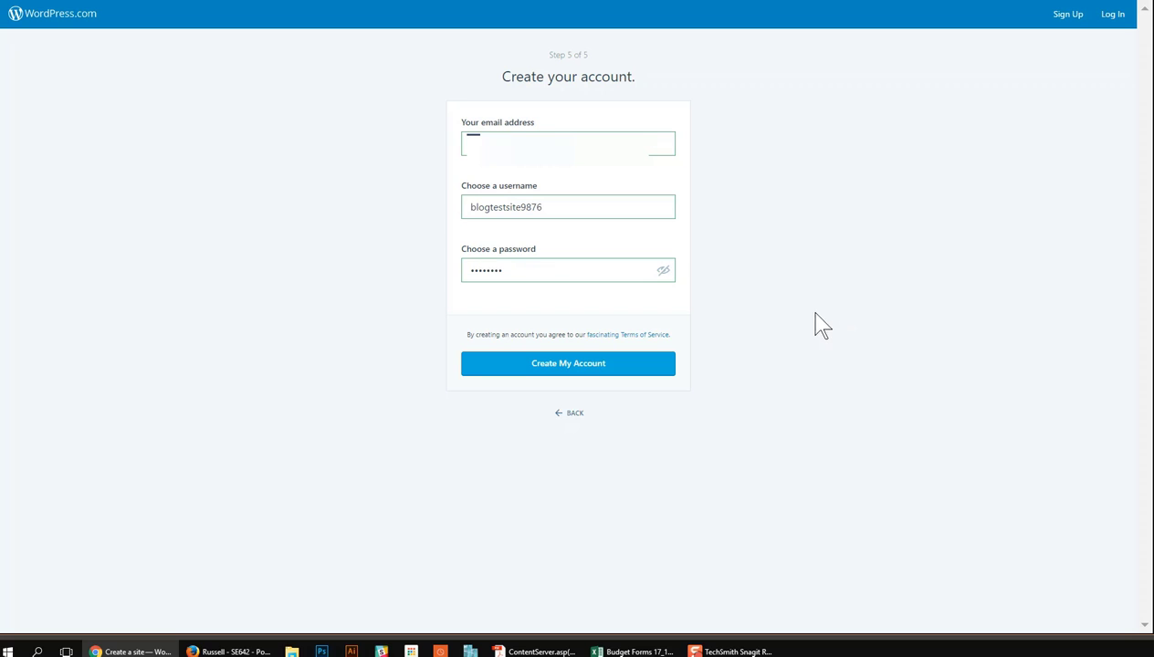
{"action": "left_click", "coordinate": [587, 374]}
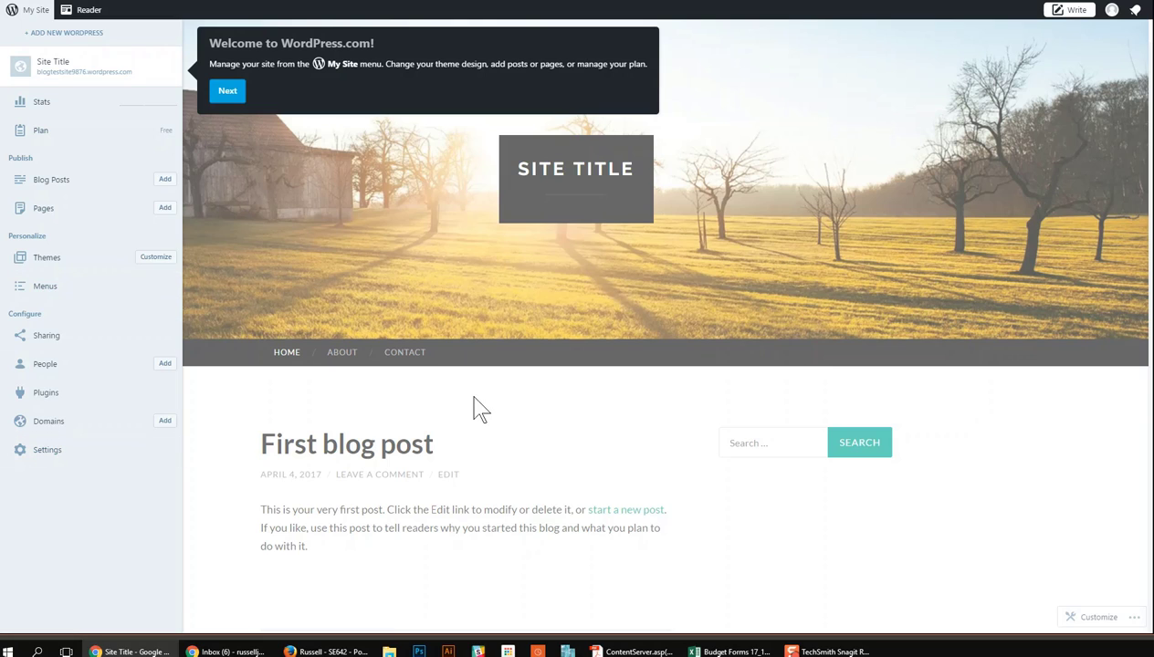
- Step through and dismiss the welcome tour, then go to theme customization from My Site
{"action": "left_click", "coordinate": [228, 94]}
{"action": "left_click", "coordinate": [239, 281]}
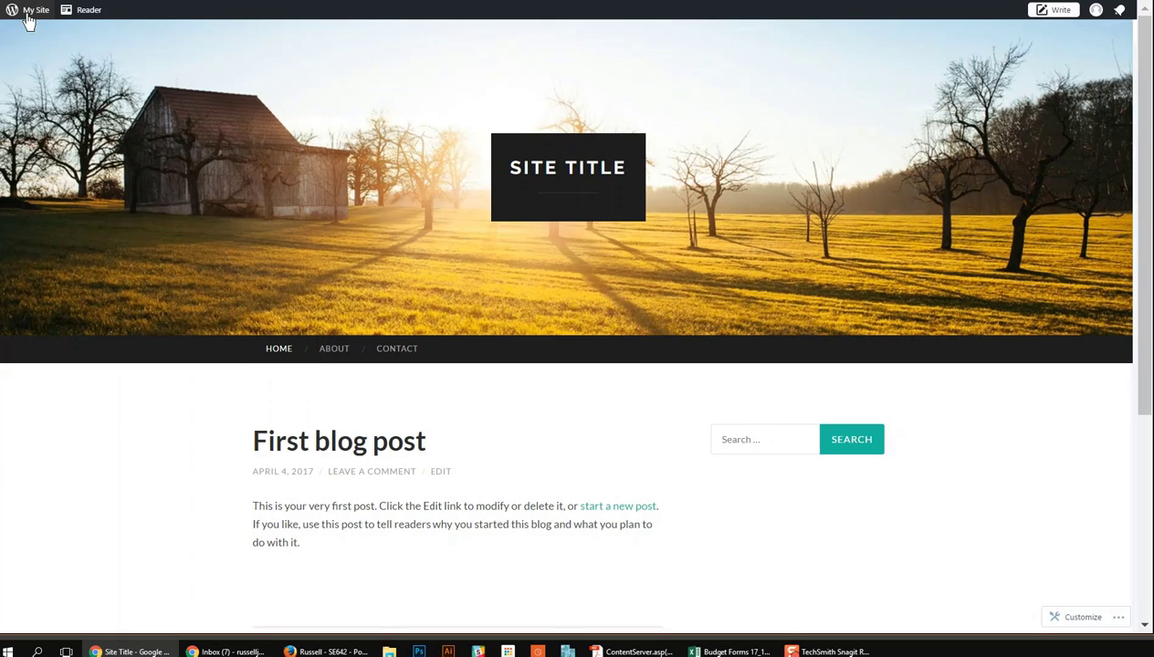
{"action": "left_click", "coordinate": [28, 16]}
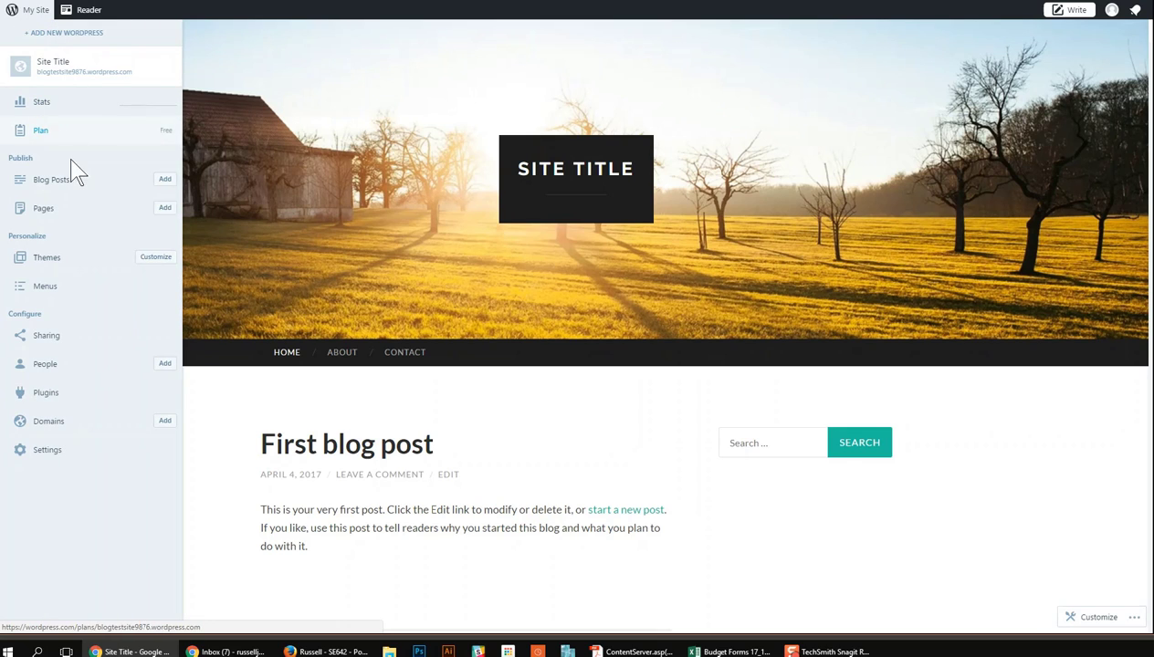
{"action": "left_click", "coordinate": [162, 257]}
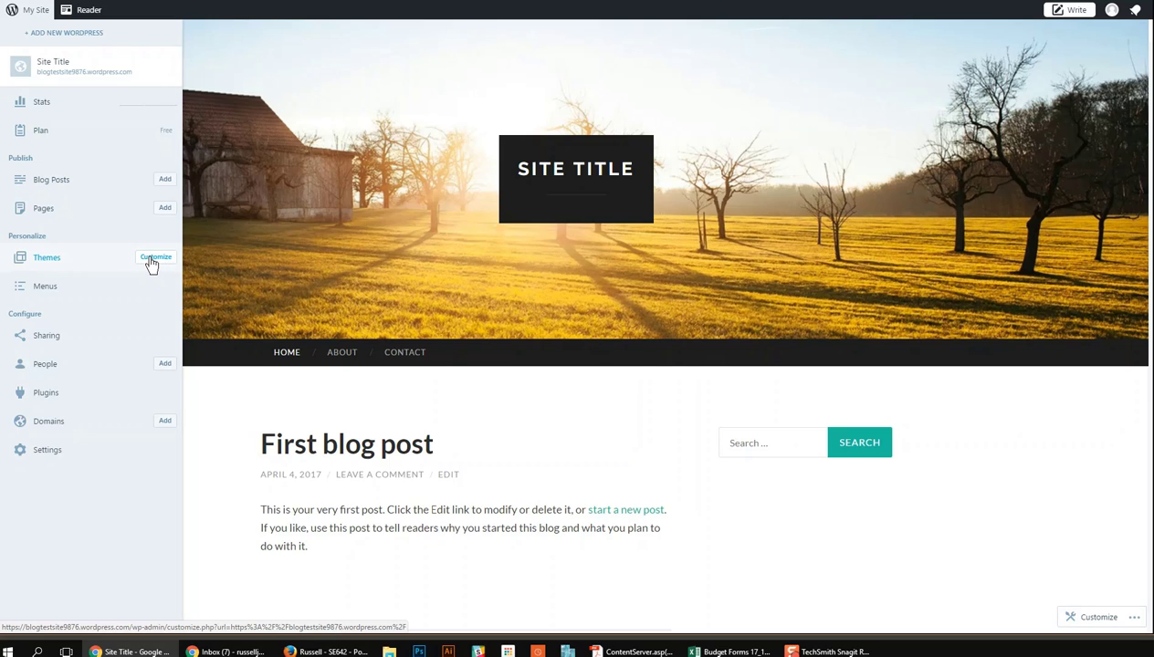
- In the Customizer, set Site Title 'Blog TEst Site 9876' and Tagline 'Better than 9875'
{"action": "left_click", "coordinate": [151, 262]}
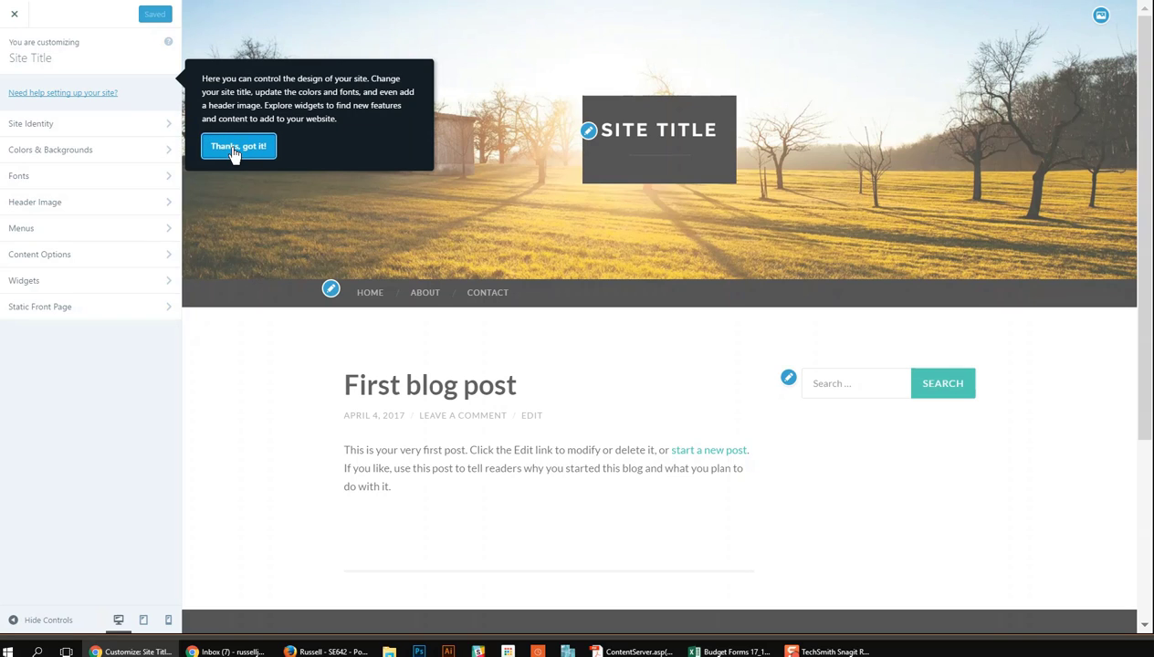
{"action": "left_click", "coordinate": [234, 152]}
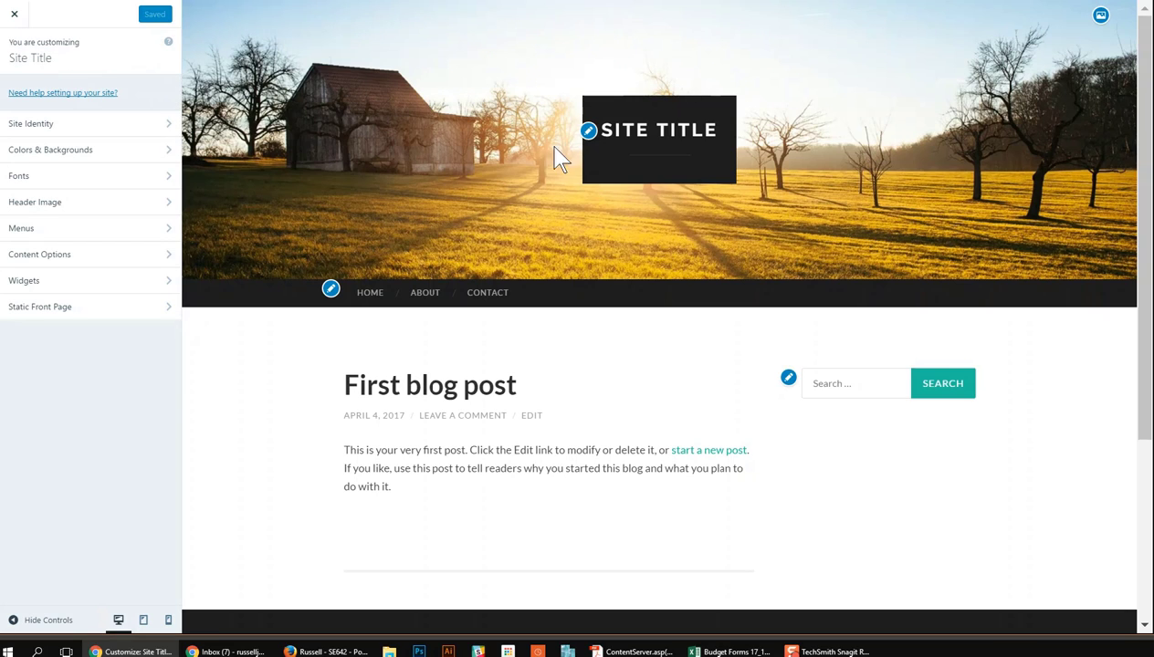
{"action": "left_click", "coordinate": [587, 132]}
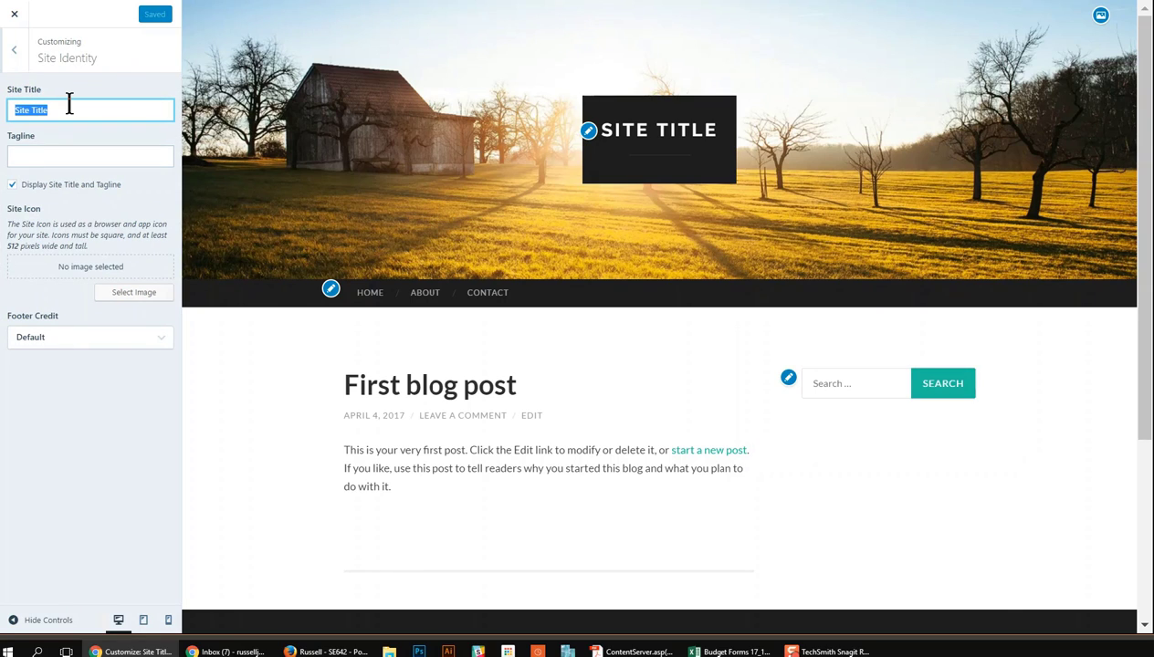
{"action": "type", "text": "T"}
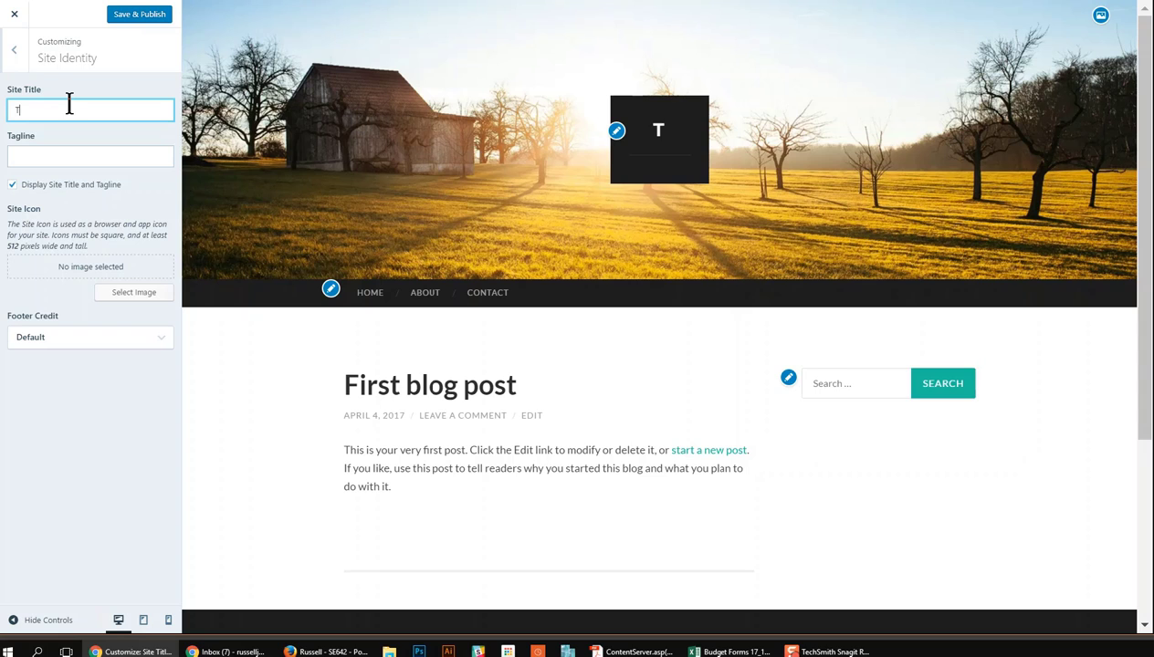
{"action": "key", "text": "BackSpace"}
{"action": "type", "text": "GLO"}
{"action": "key", "text": "BackSpace"}
{"action": "key", "text": "BackSpace"}
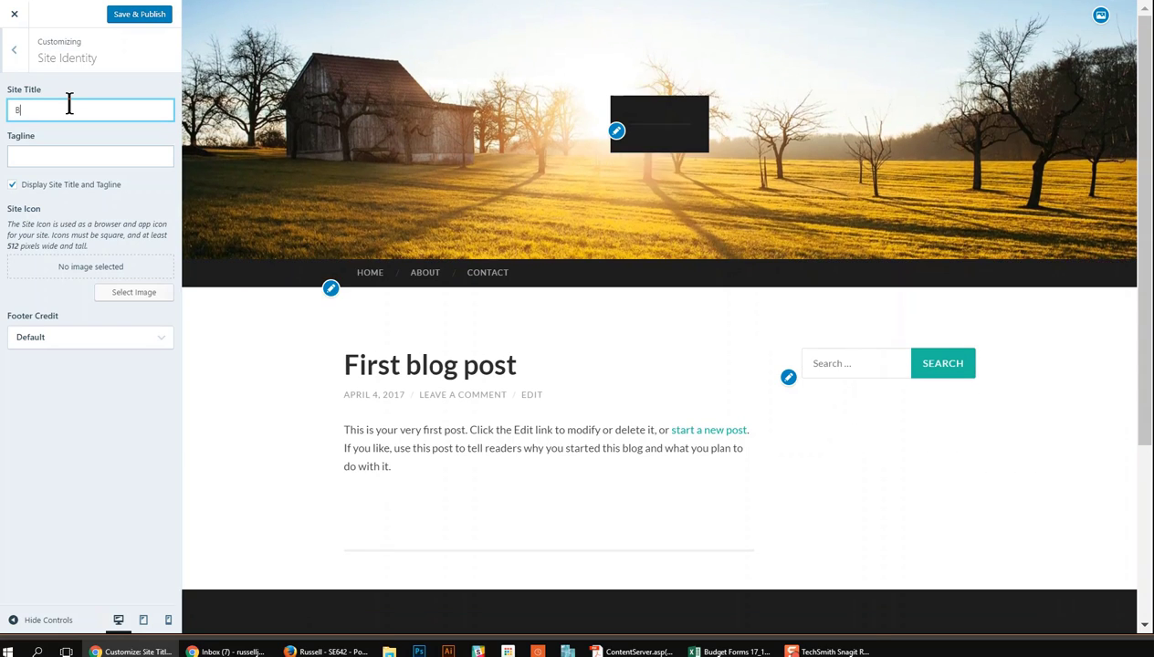
{"action": "type", "text": "log Te"}
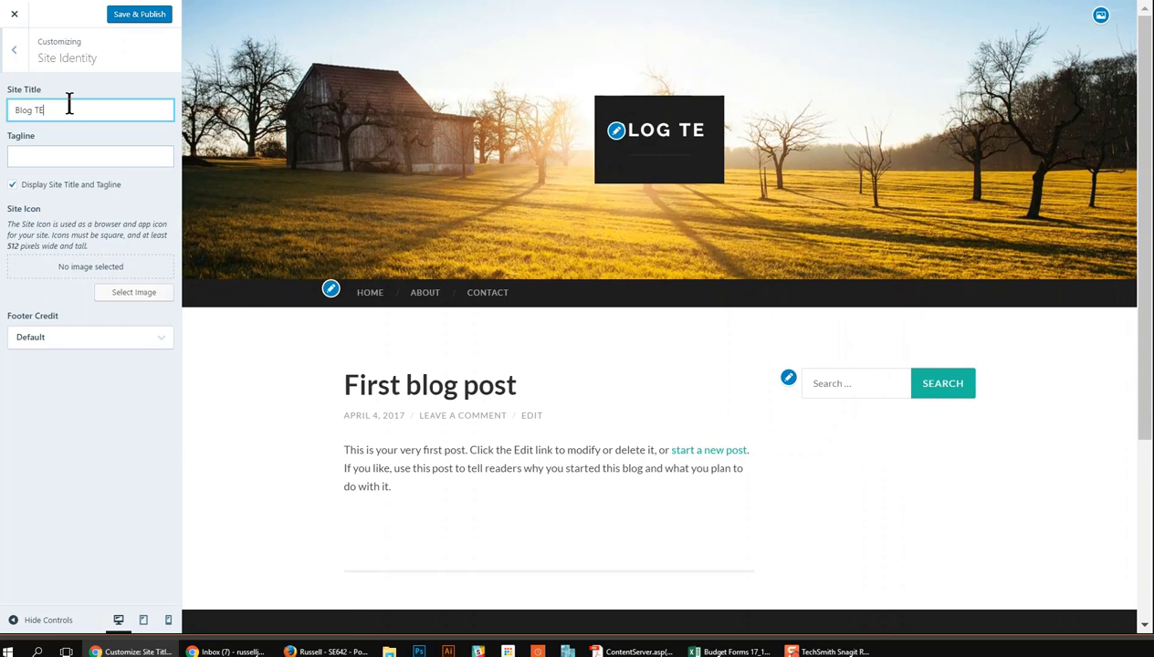
{"action": "type", "text": "st Site"}
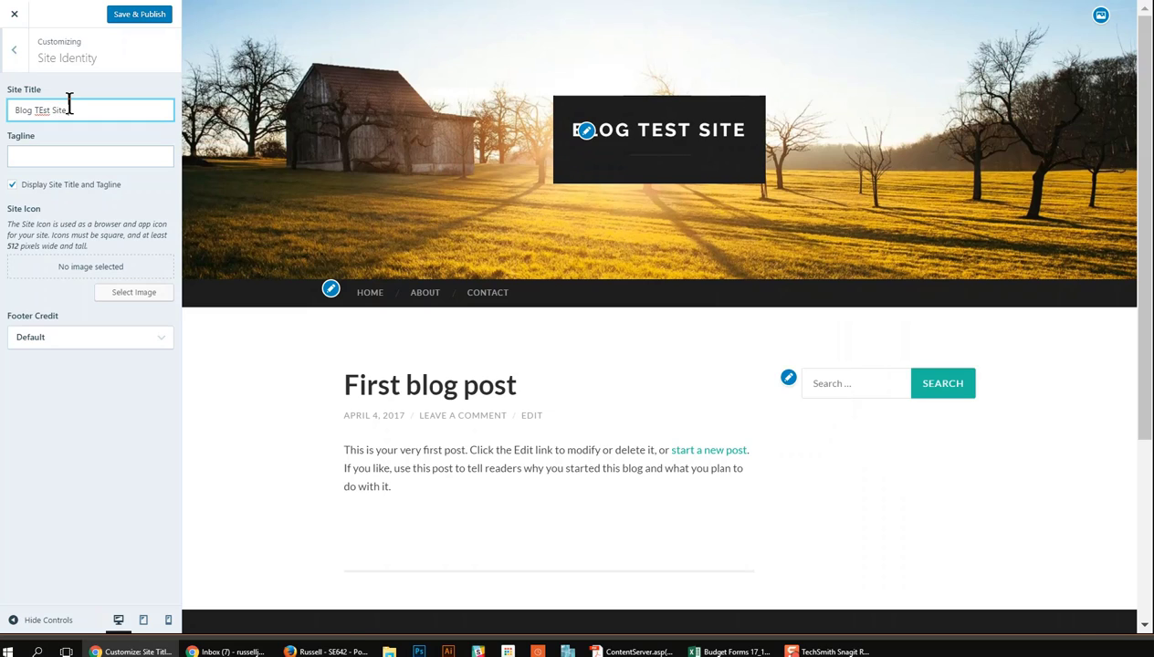
{"action": "type", "text": " 9876"}
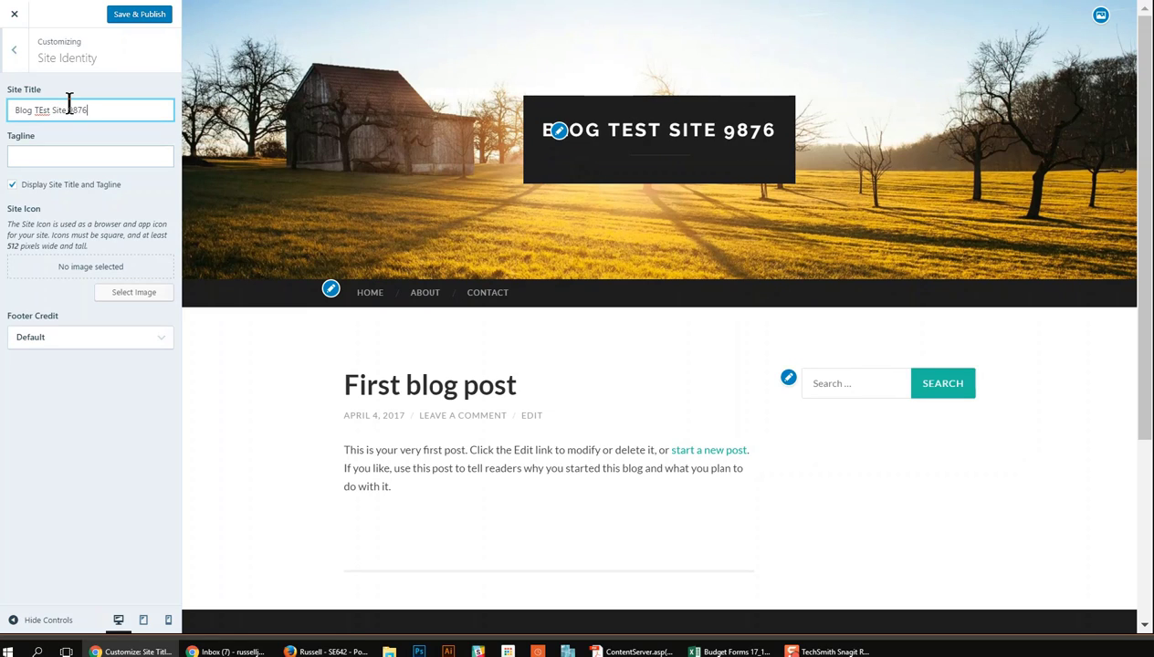
{"action": "left_click", "coordinate": [54, 149]}
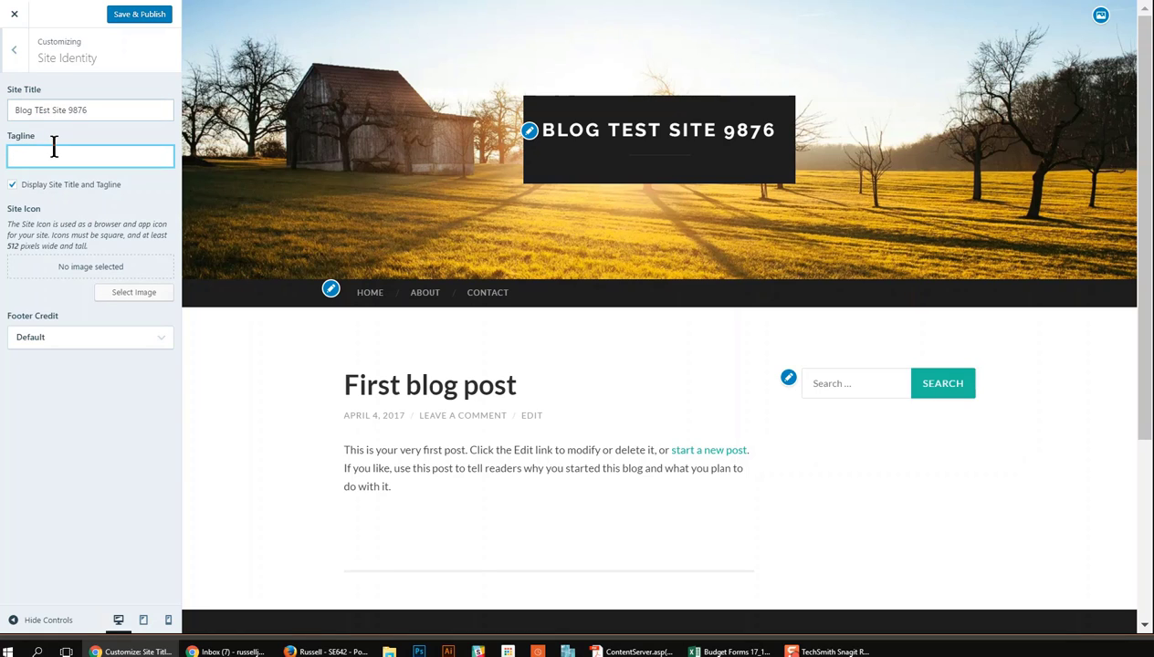
{"action": "type", "text": "Better "}
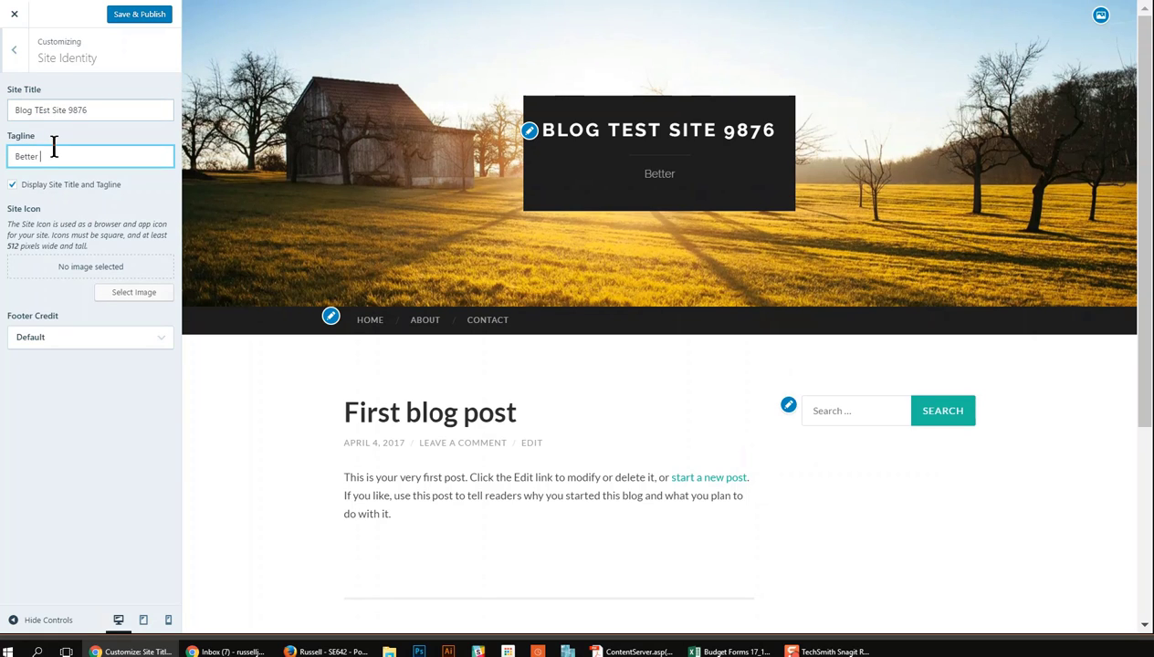
{"action": "type", "text": "than 9875"}
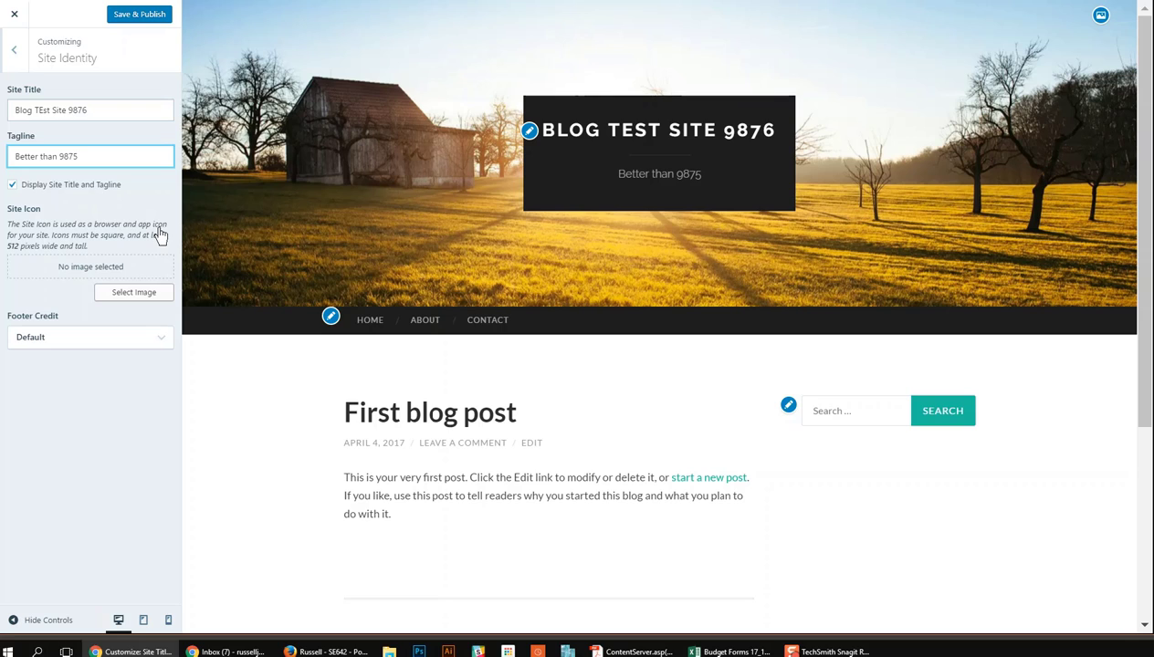
- Upload internet (1).png and set it as the site icon
{"action": "left_click", "coordinate": [126, 292]}
{"action": "left_click", "coordinate": [579, 293]}
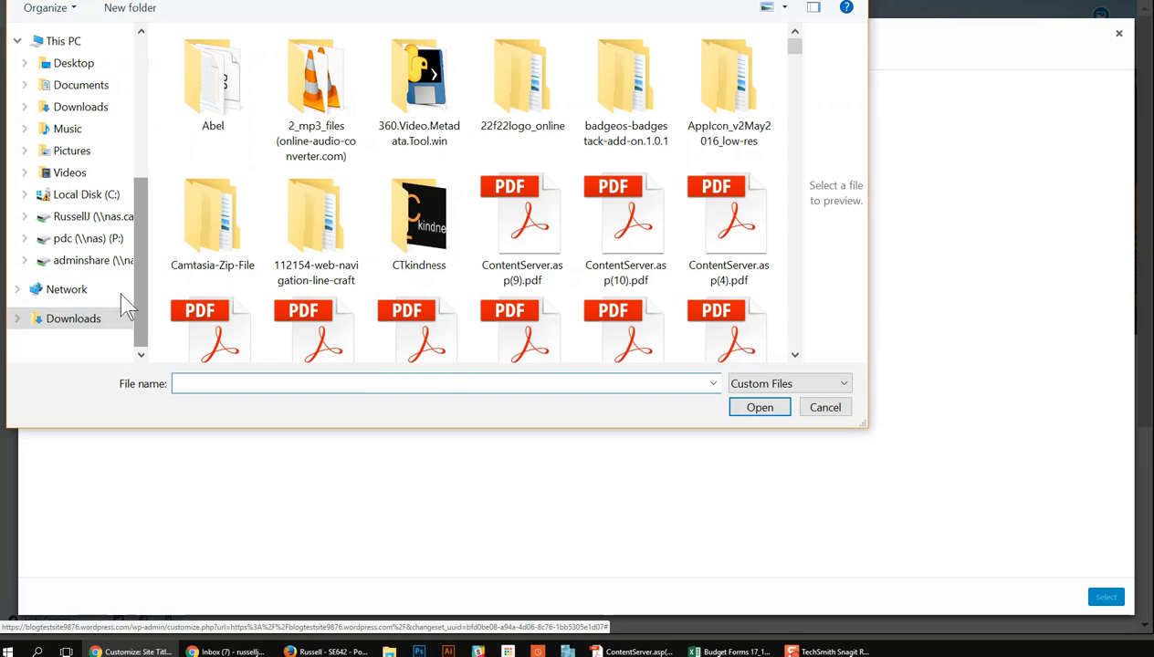
{"action": "scroll", "coordinate": [554, 153], "scroll_direction": "down", "scroll_amount": 10}
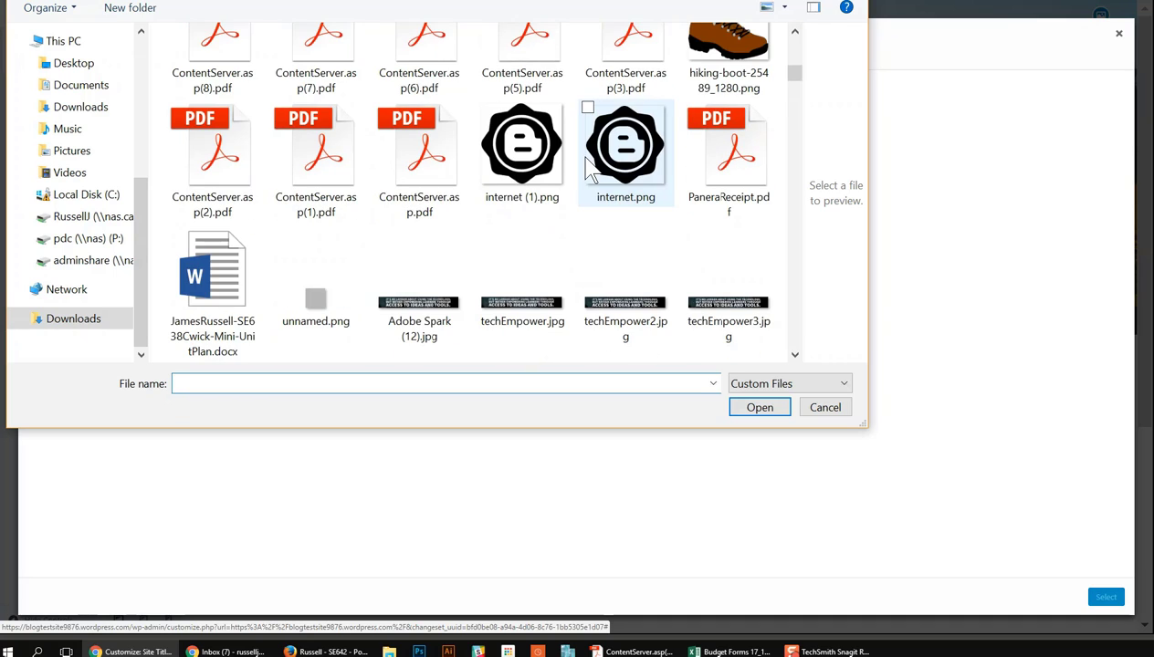
{"action": "left_click", "coordinate": [524, 154]}
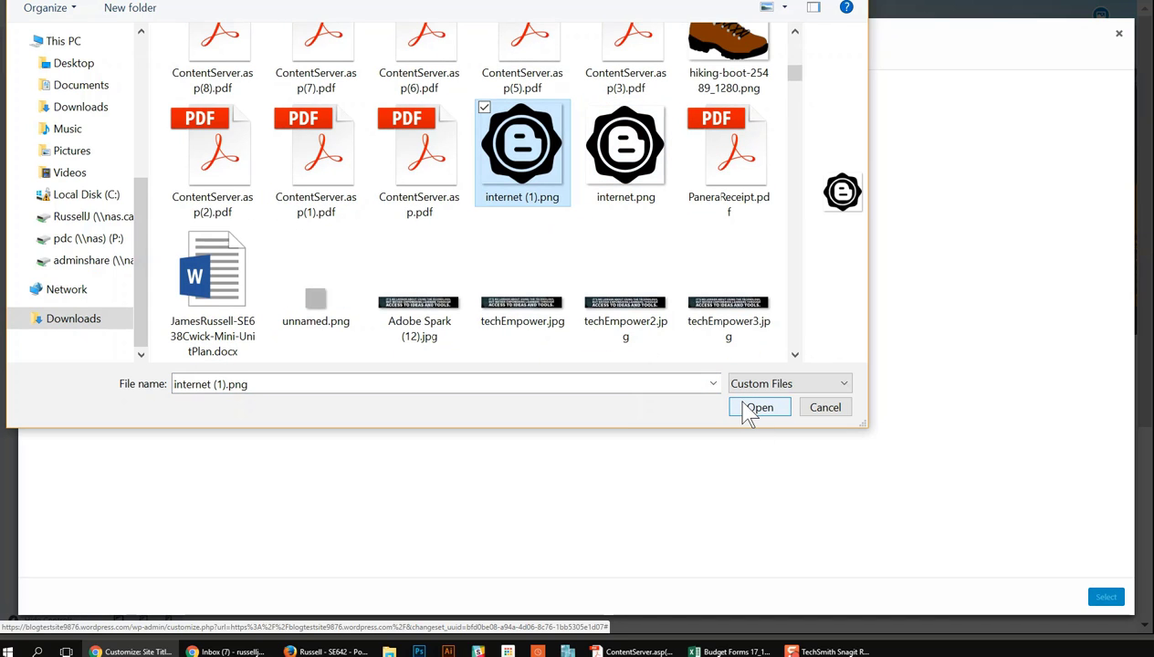
{"action": "left_click", "coordinate": [757, 408]}
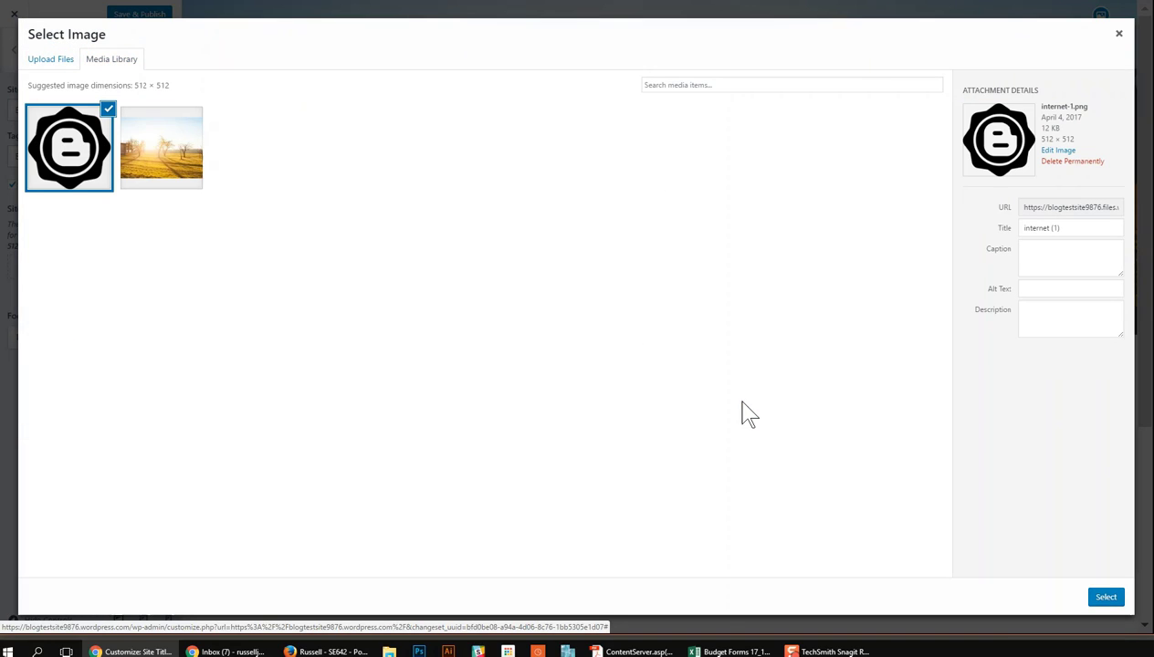
{"action": "left_click", "coordinate": [1106, 599]}
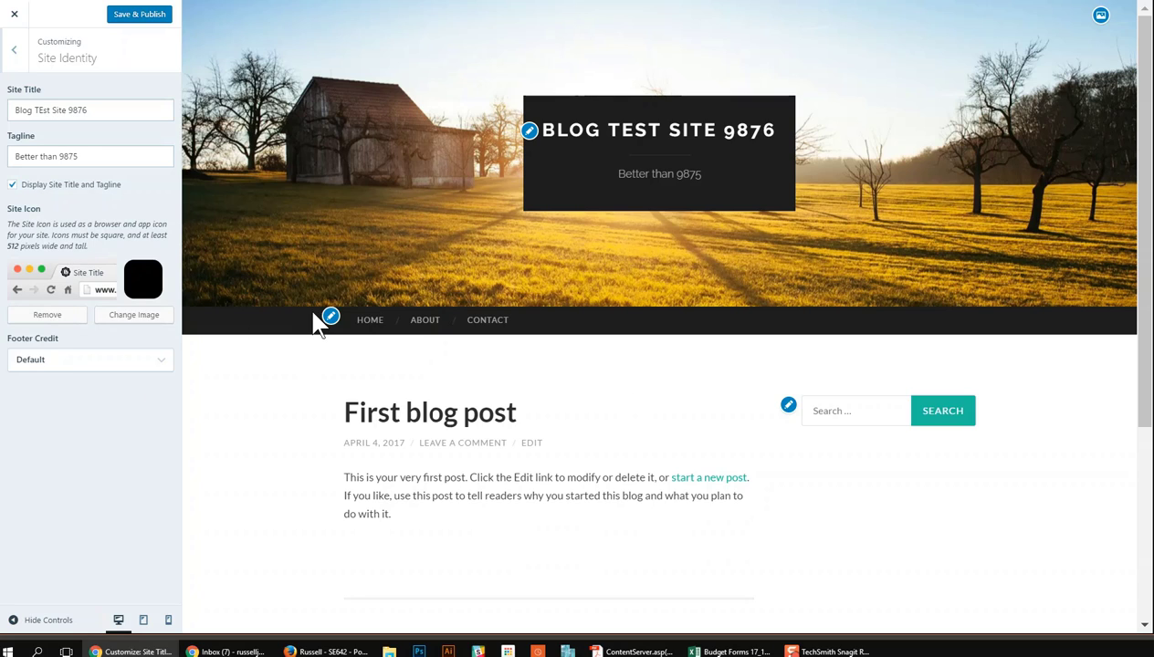
- Leave the footer credit at Default and return to the main sections
{"action": "left_click", "coordinate": [137, 363]}
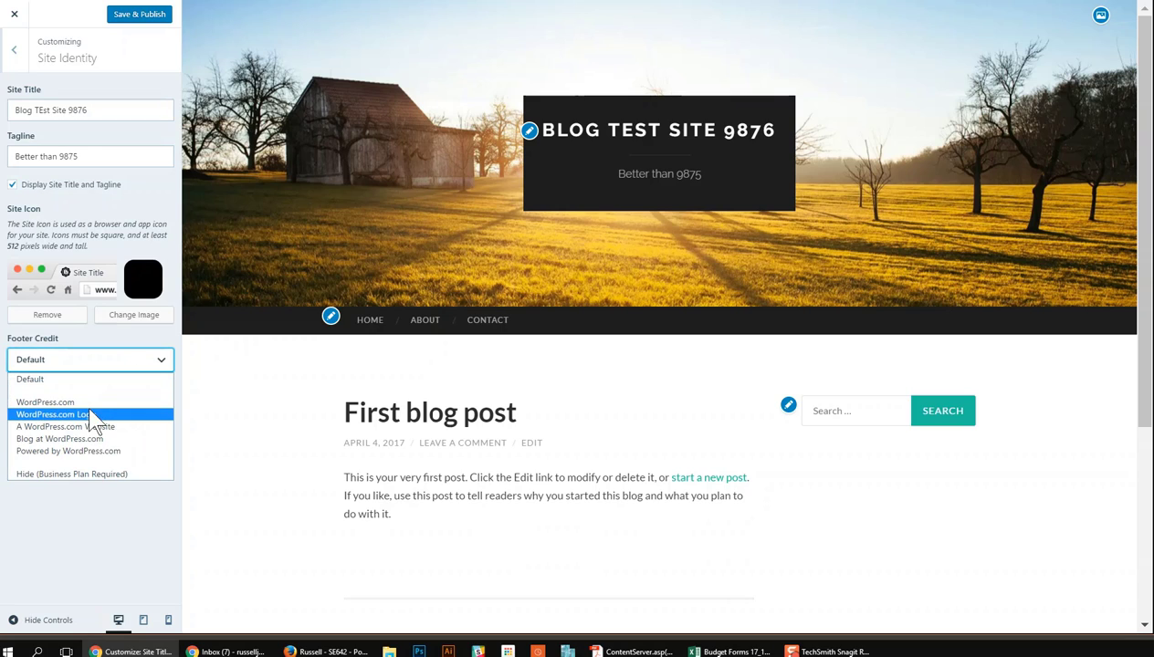
{"action": "left_click", "coordinate": [107, 517]}
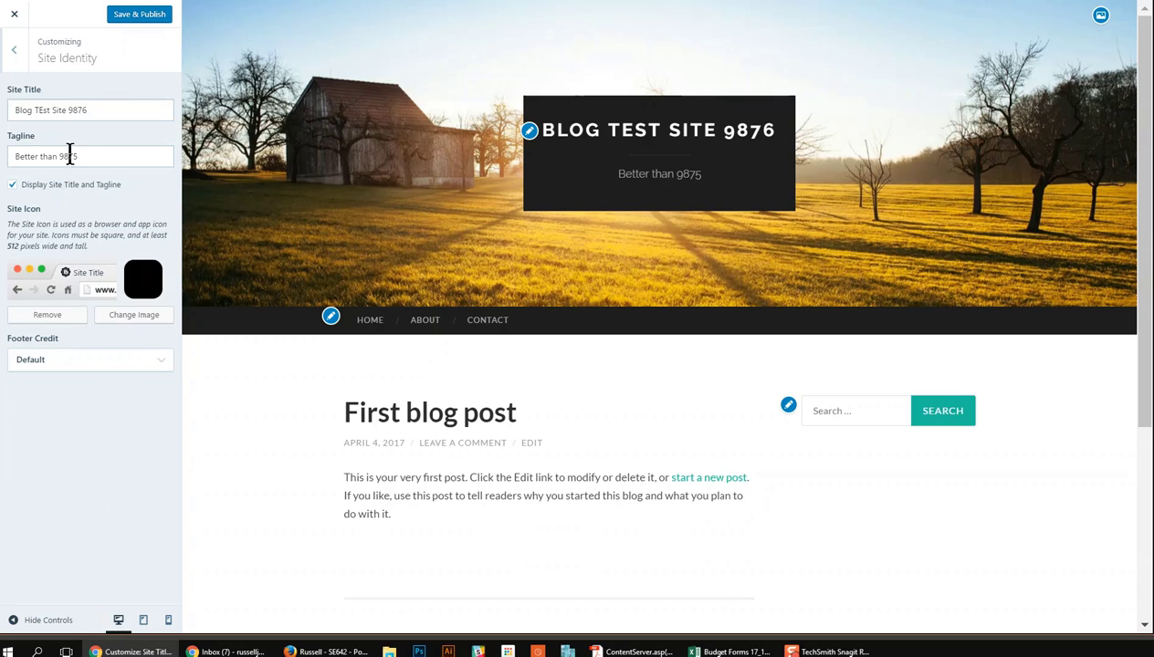
{"action": "left_click", "coordinate": [14, 52]}
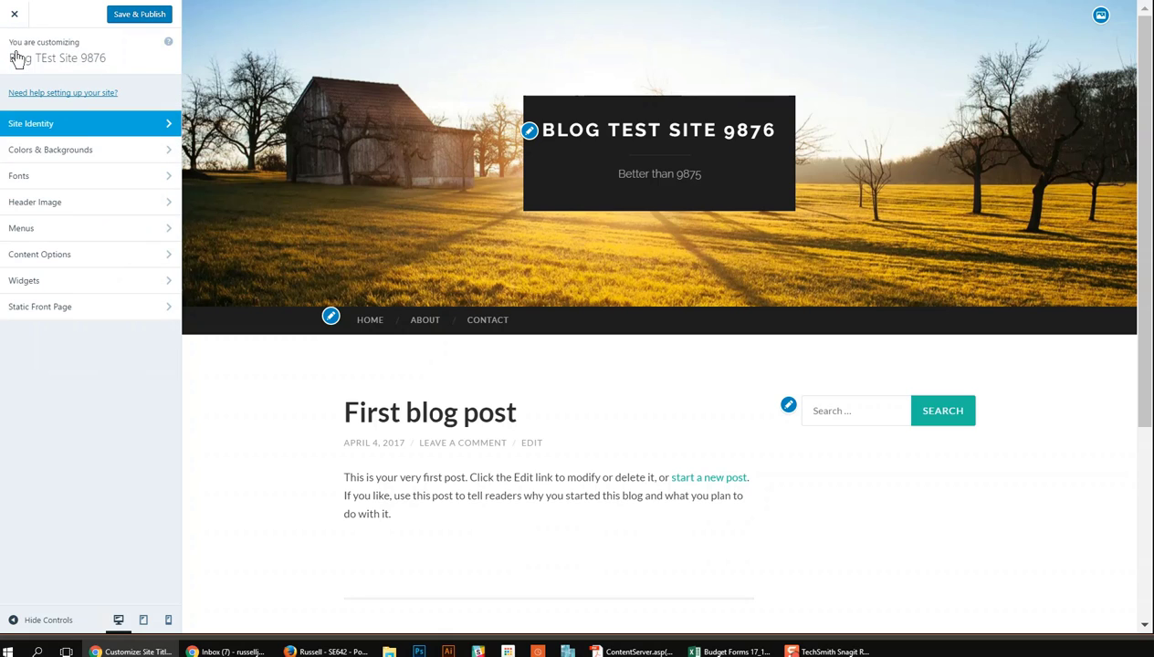
- Preview the black/red, blue, green, teal and pink palettes, then settle on white-and-gold
{"action": "left_click", "coordinate": [87, 157]}
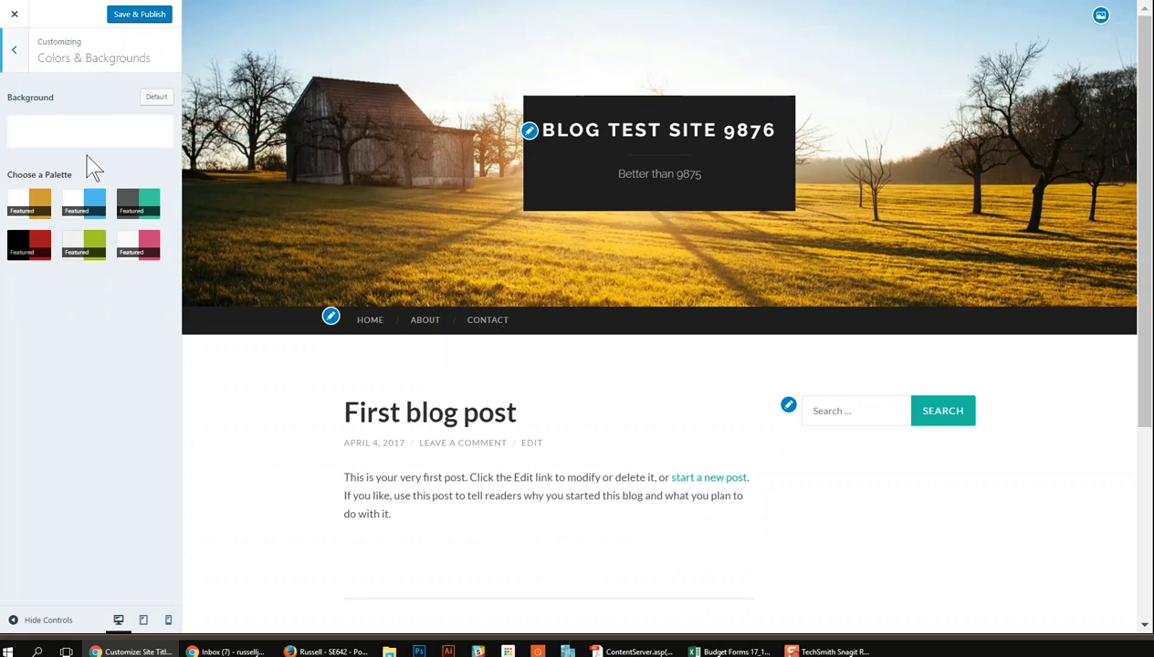
{"action": "left_click", "coordinate": [39, 251]}
{"action": "left_click", "coordinate": [37, 210]}
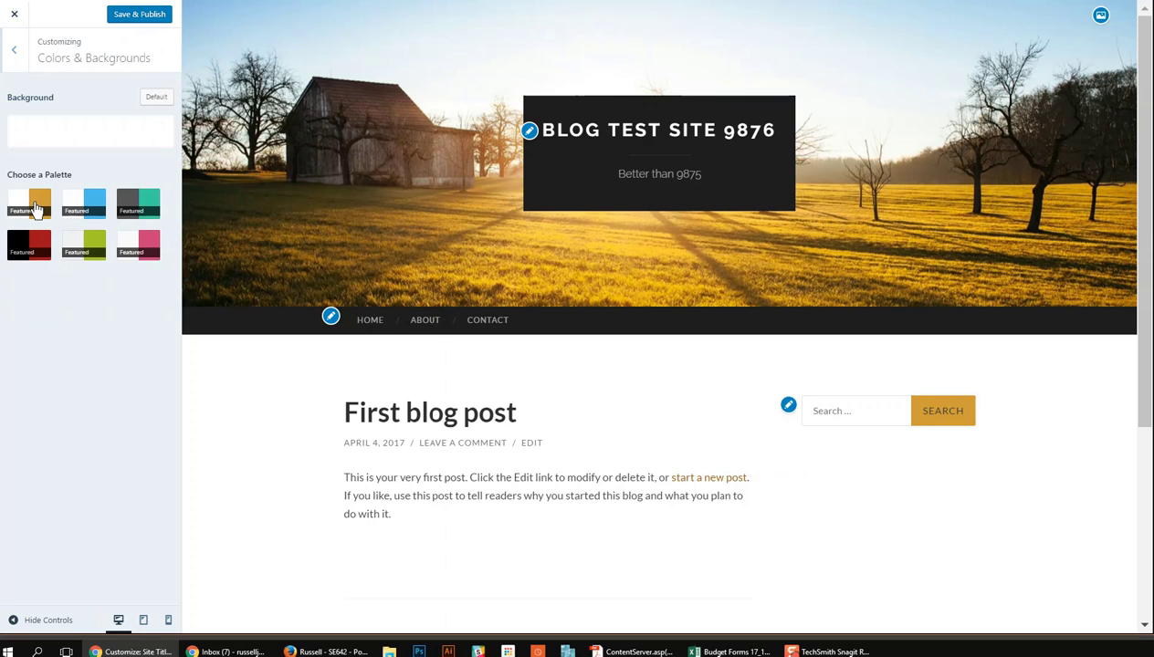
{"action": "left_click", "coordinate": [80, 205]}
{"action": "left_click", "coordinate": [80, 251]}
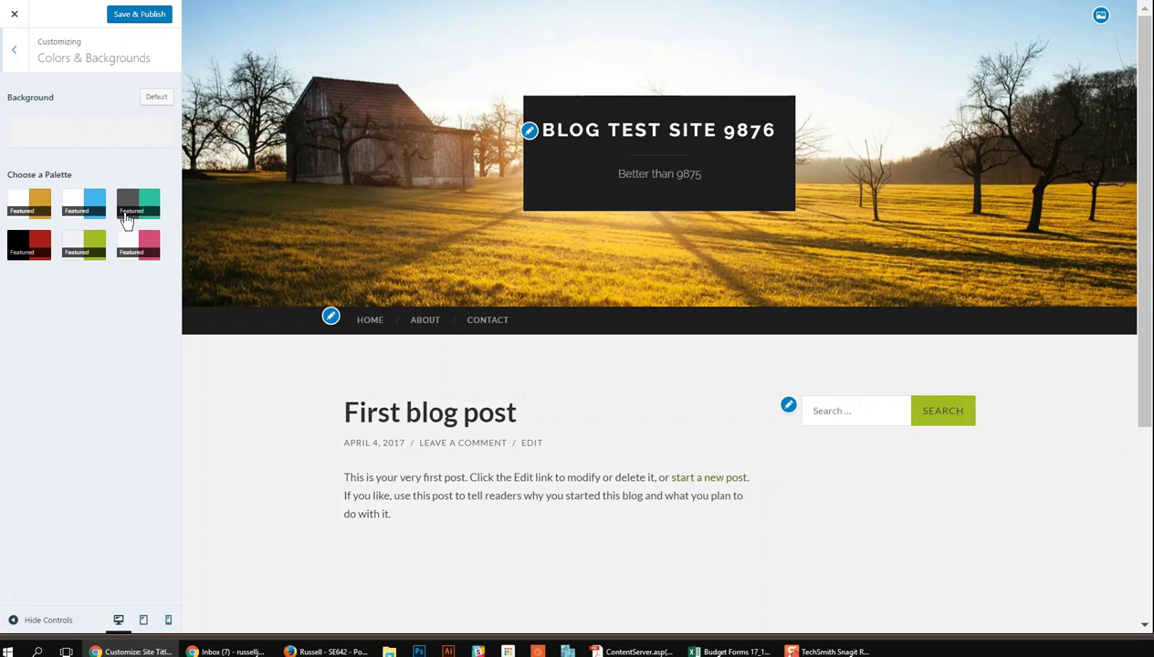
{"action": "left_click", "coordinate": [125, 217]}
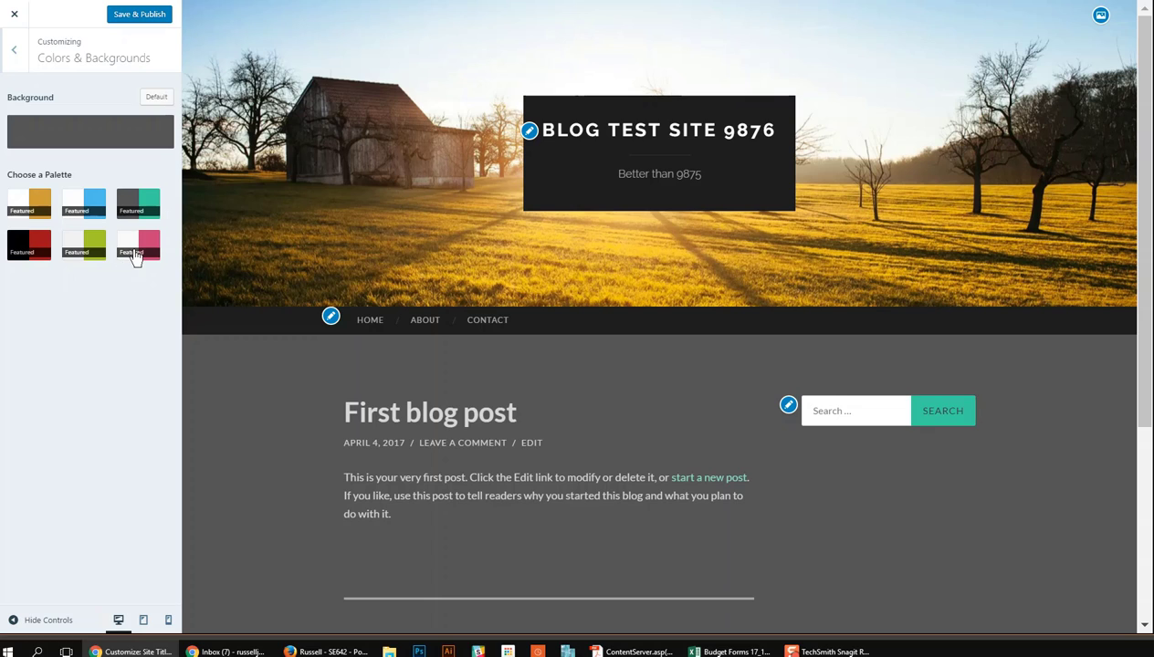
{"action": "left_click", "coordinate": [135, 254]}
{"action": "left_click", "coordinate": [39, 206]}
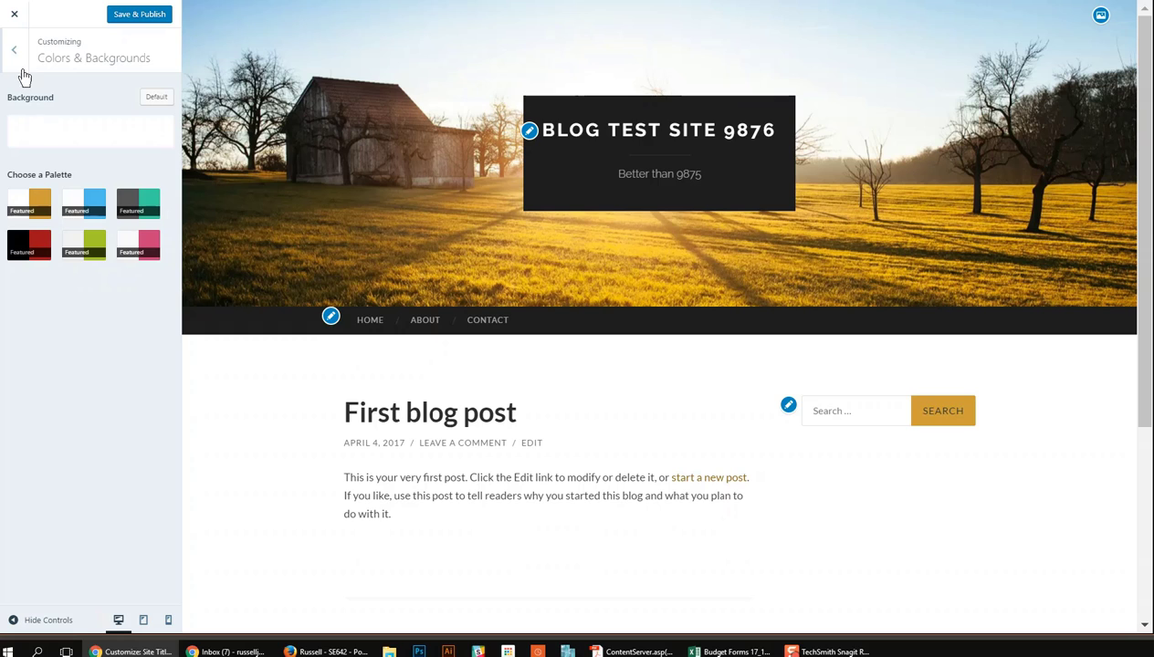
{"action": "left_click", "coordinate": [19, 56]}
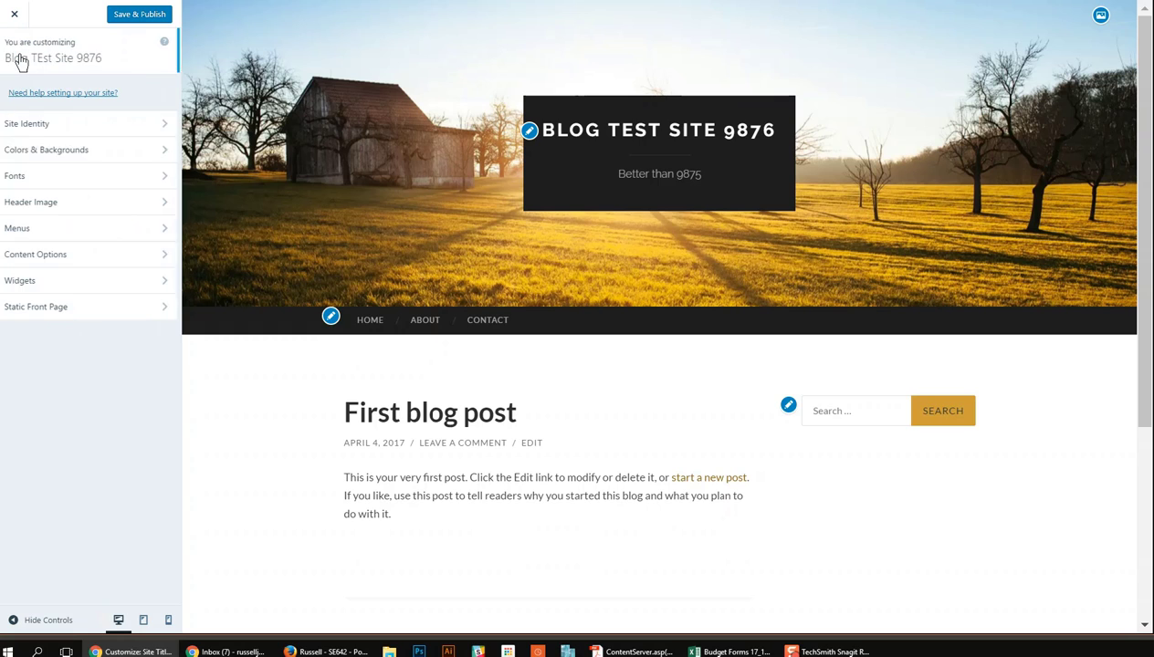
- In Fonts, choose Oswald for headings and Source Sans Pro for the base font
{"action": "left_click", "coordinate": [92, 178]}
{"action": "left_click", "coordinate": [157, 115]}
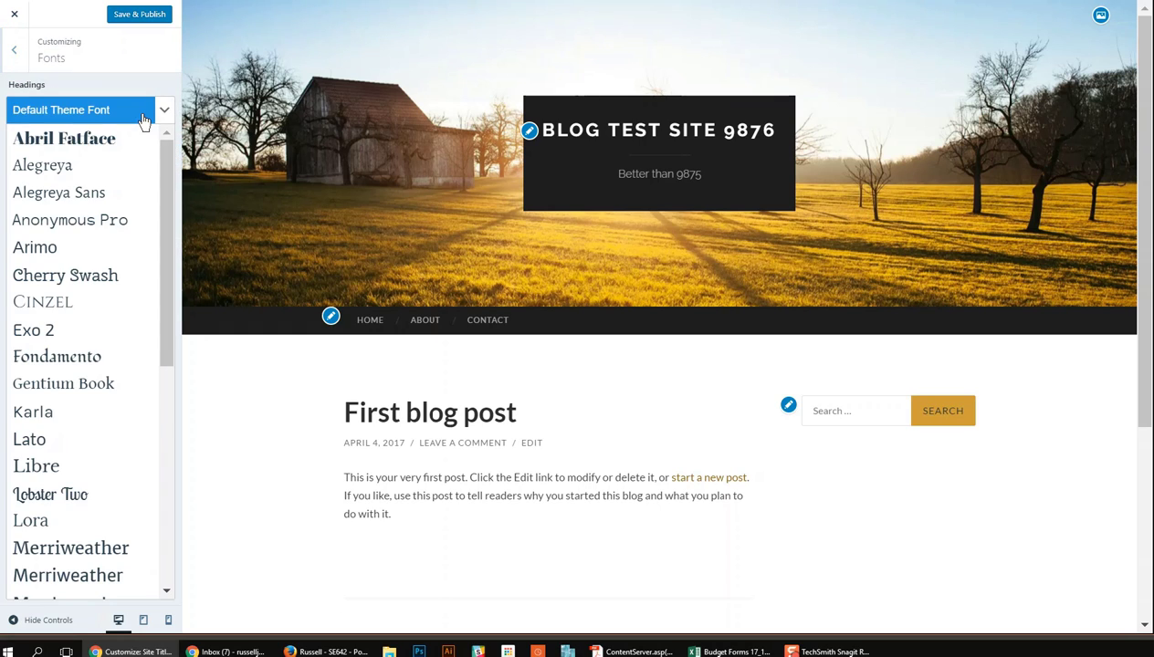
{"action": "scroll", "coordinate": [109, 340], "scroll_direction": "down", "scroll_amount": 5}
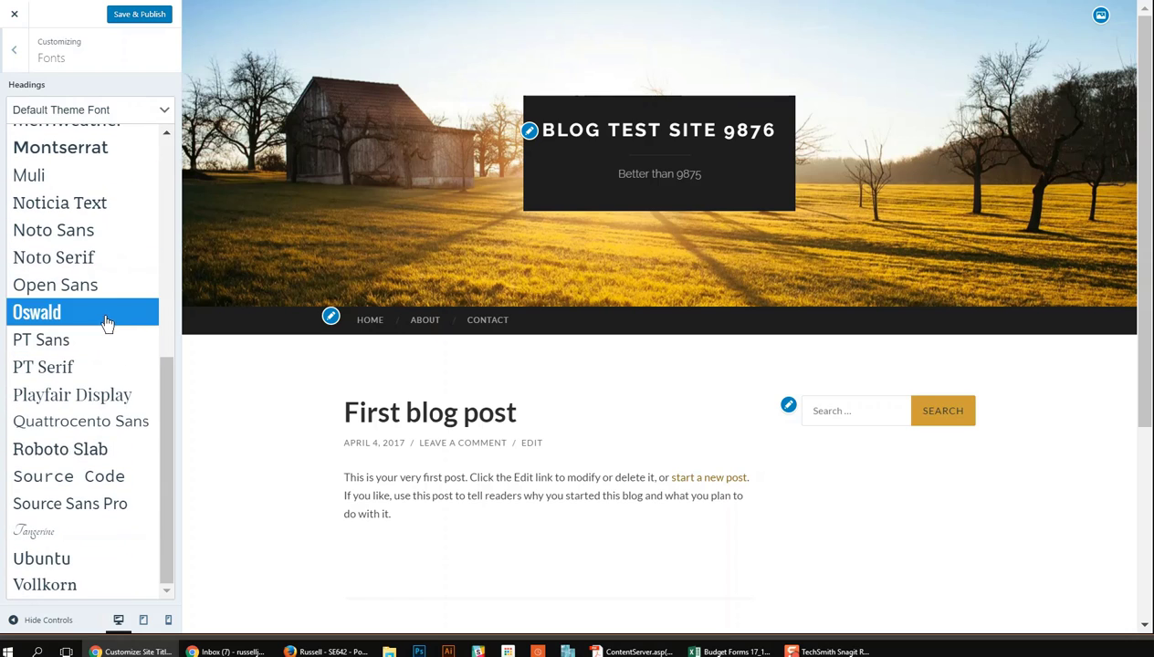
{"action": "left_click", "coordinate": [108, 323]}
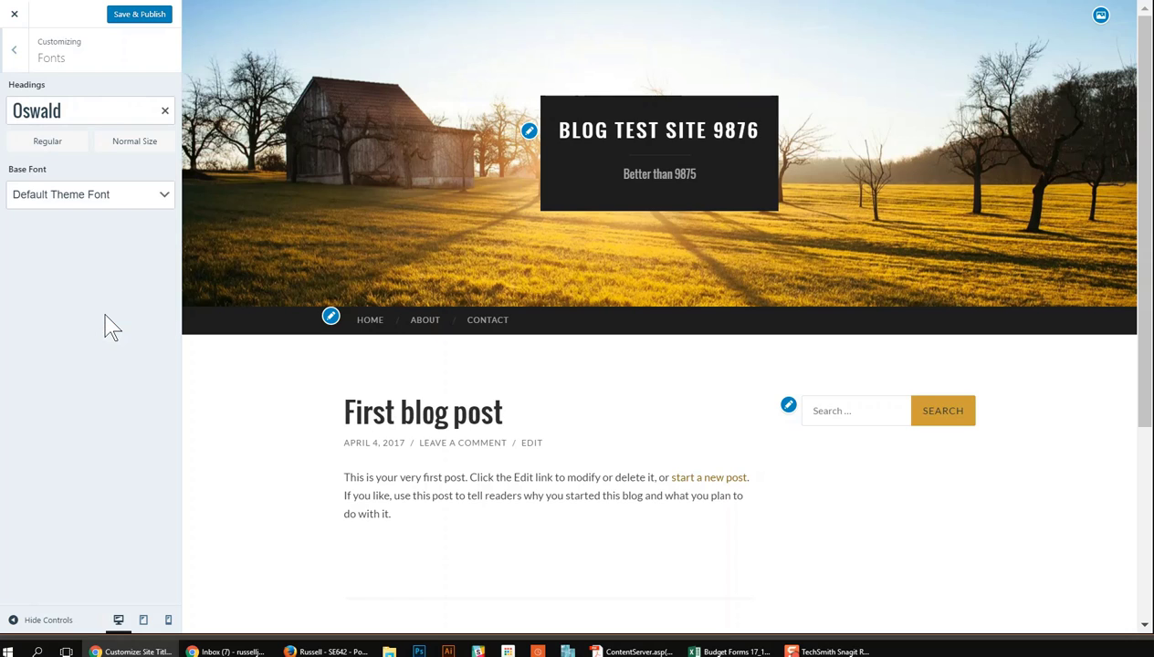
{"action": "left_click", "coordinate": [166, 197]}
{"action": "scroll", "coordinate": [119, 365], "scroll_direction": "down", "scroll_amount": 3}
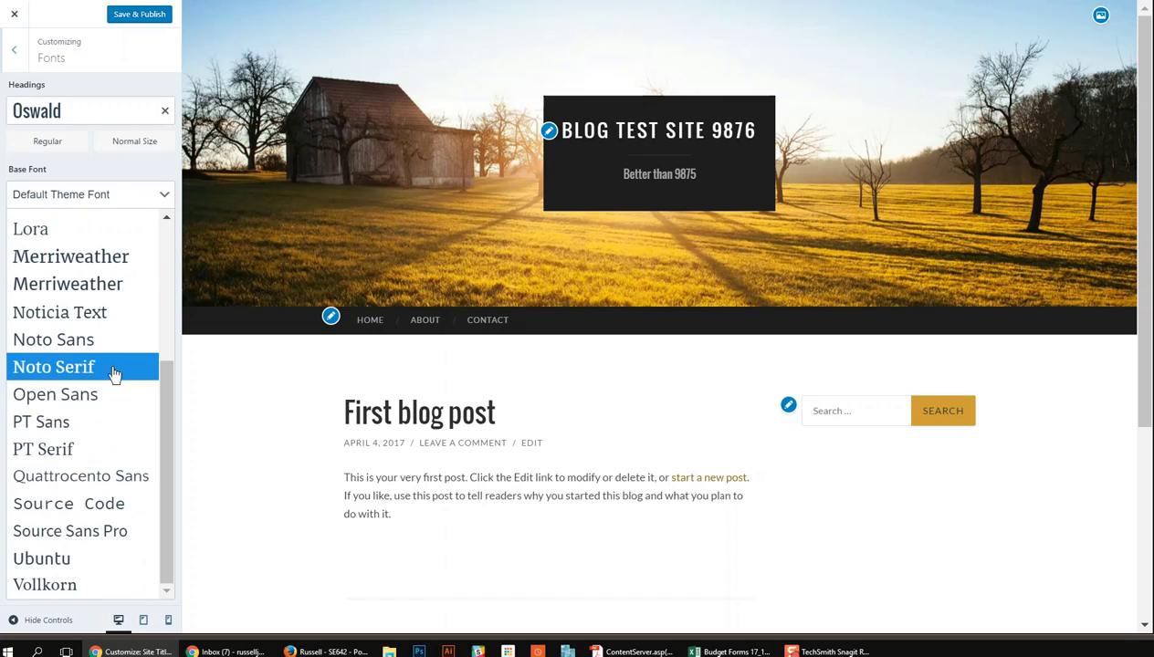
{"action": "left_click", "coordinate": [123, 531]}
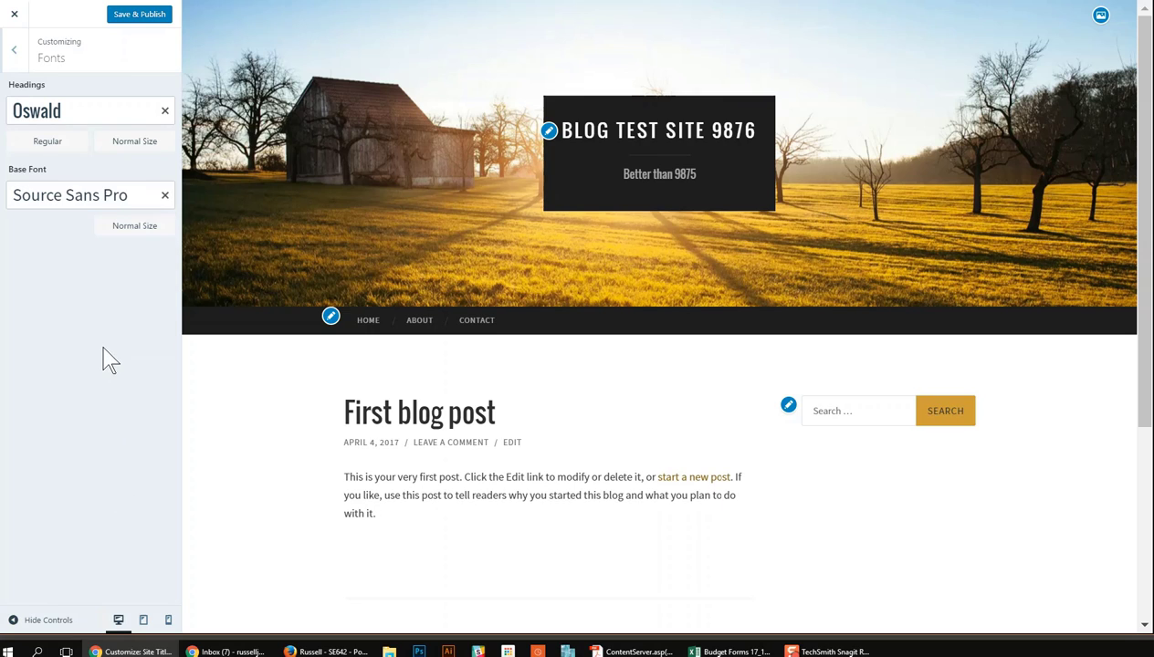
{"action": "left_click", "coordinate": [12, 53]}
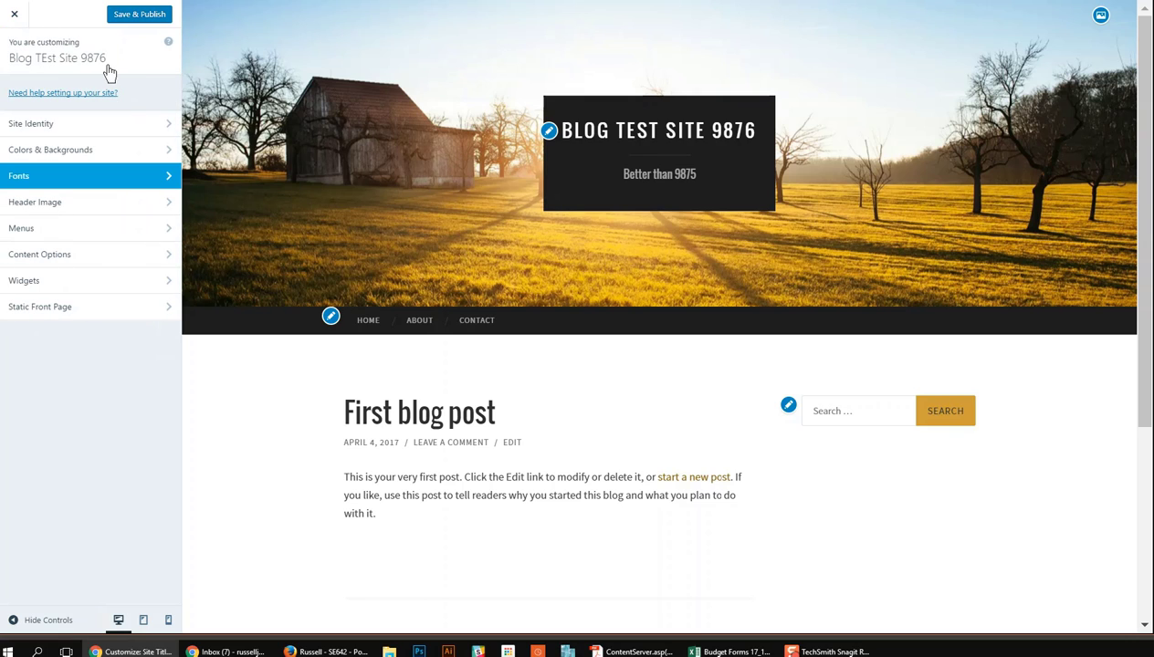
- Pick the blurred city-lights suggested photo as the header image
{"action": "left_click", "coordinate": [131, 209]}
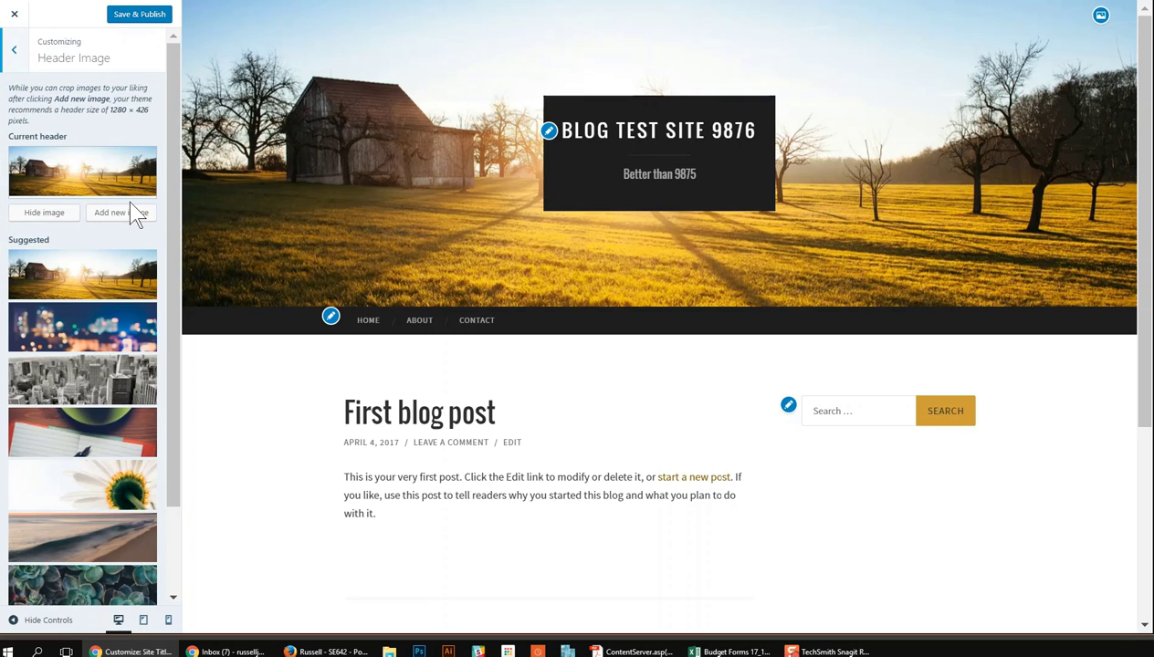
{"action": "left_click", "coordinate": [114, 343]}
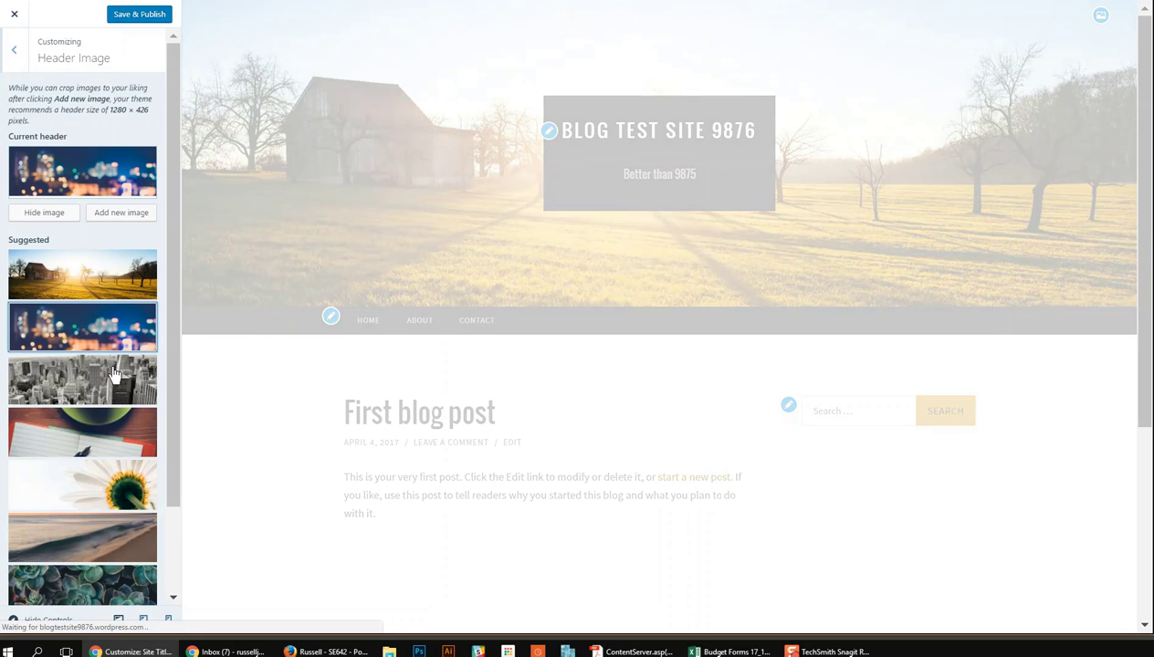
{"action": "scroll", "coordinate": [114, 373], "scroll_direction": "down", "scroll_amount": 2}
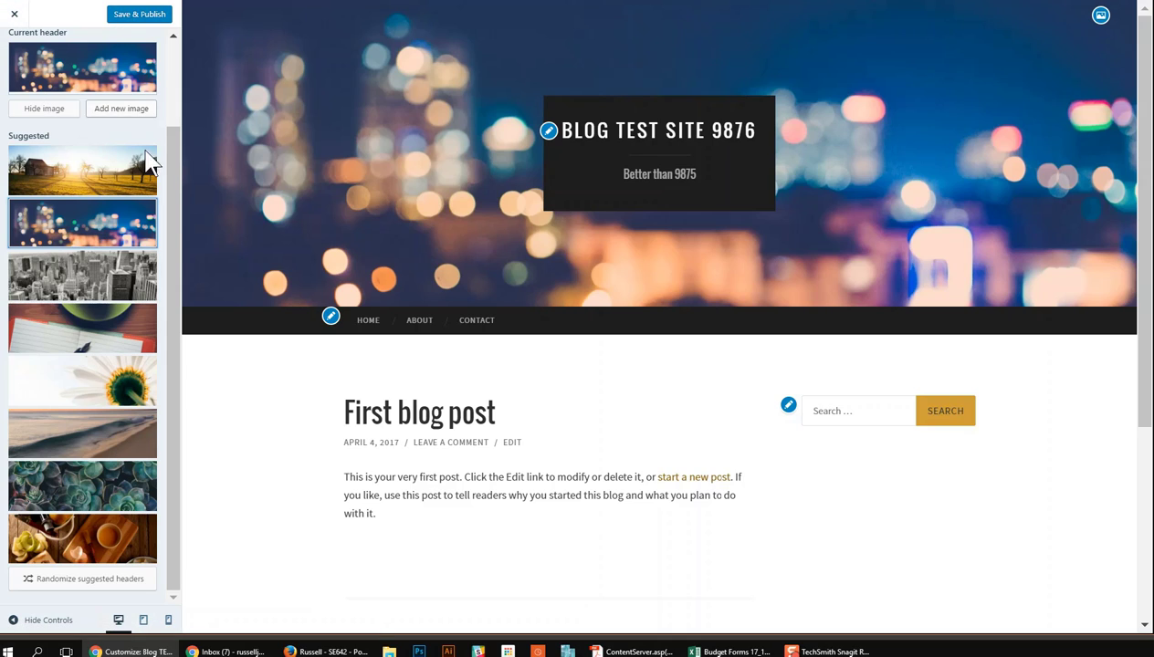
{"action": "scroll", "coordinate": [149, 162], "scroll_direction": "up", "scroll_amount": 2}
- Keep Primary as the site's main menu location in Menus
{"action": "left_click", "coordinate": [18, 53]}
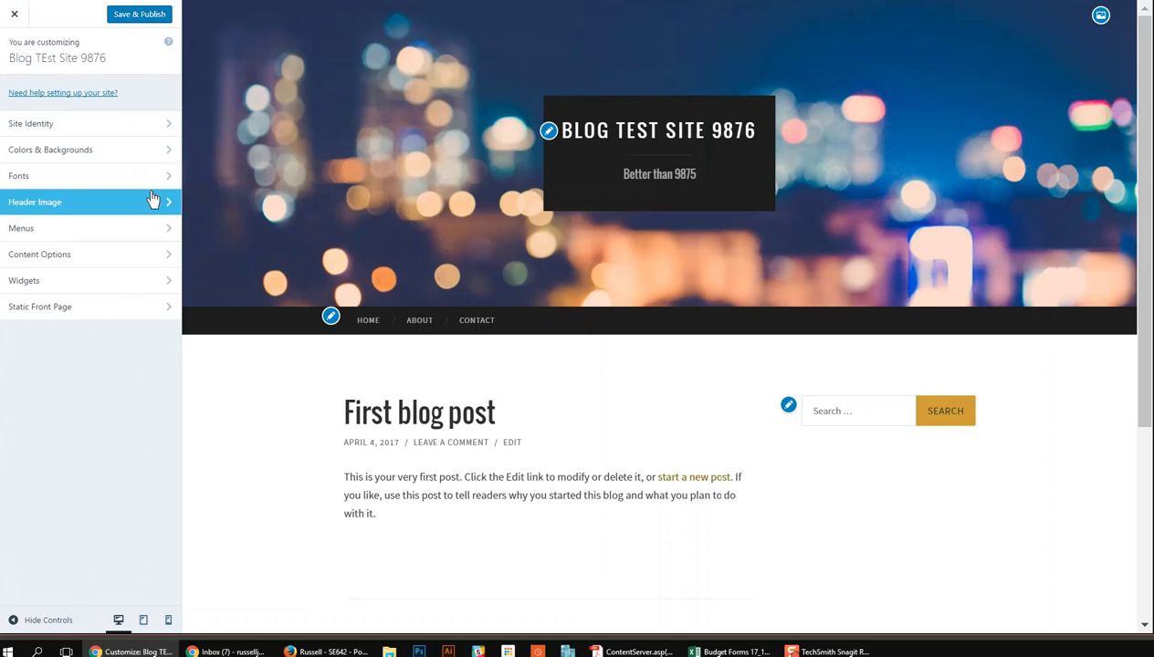
{"action": "left_click", "coordinate": [122, 233]}
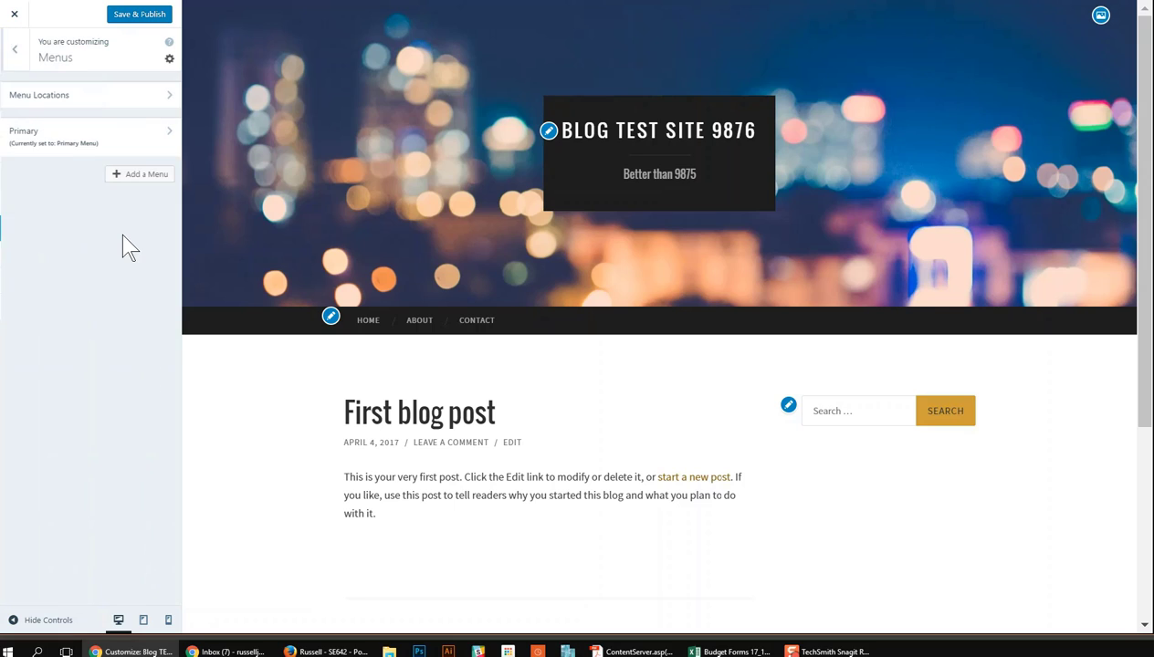
{"action": "left_click", "coordinate": [141, 98]}
{"action": "left_click", "coordinate": [151, 187]}
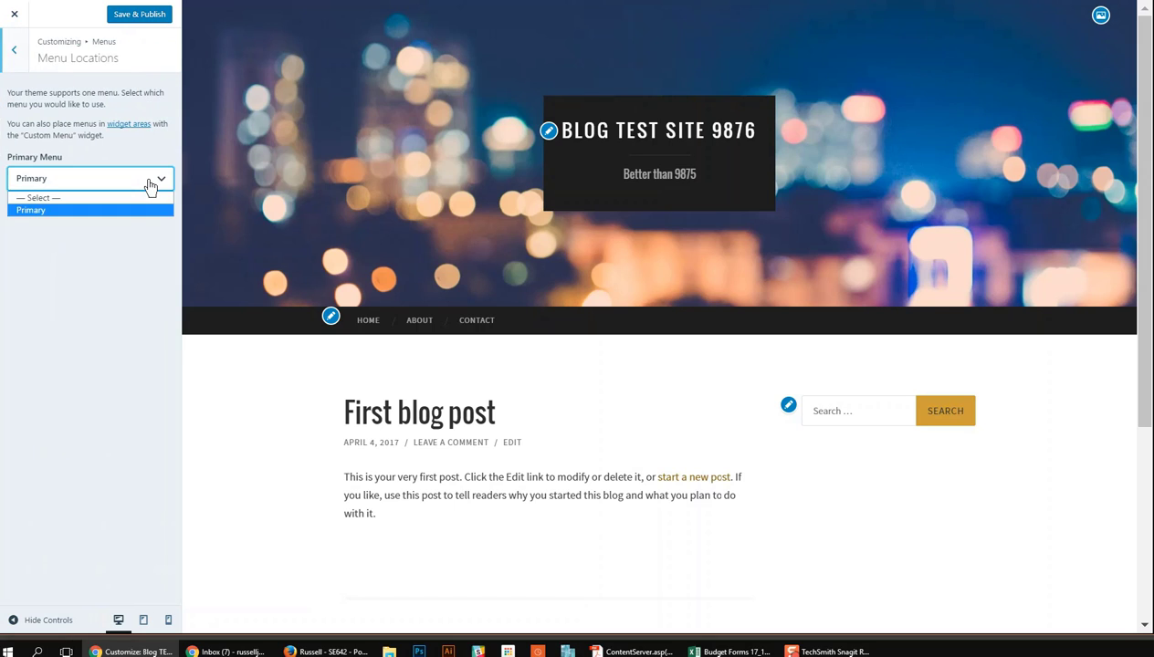
{"action": "left_click", "coordinate": [125, 212]}
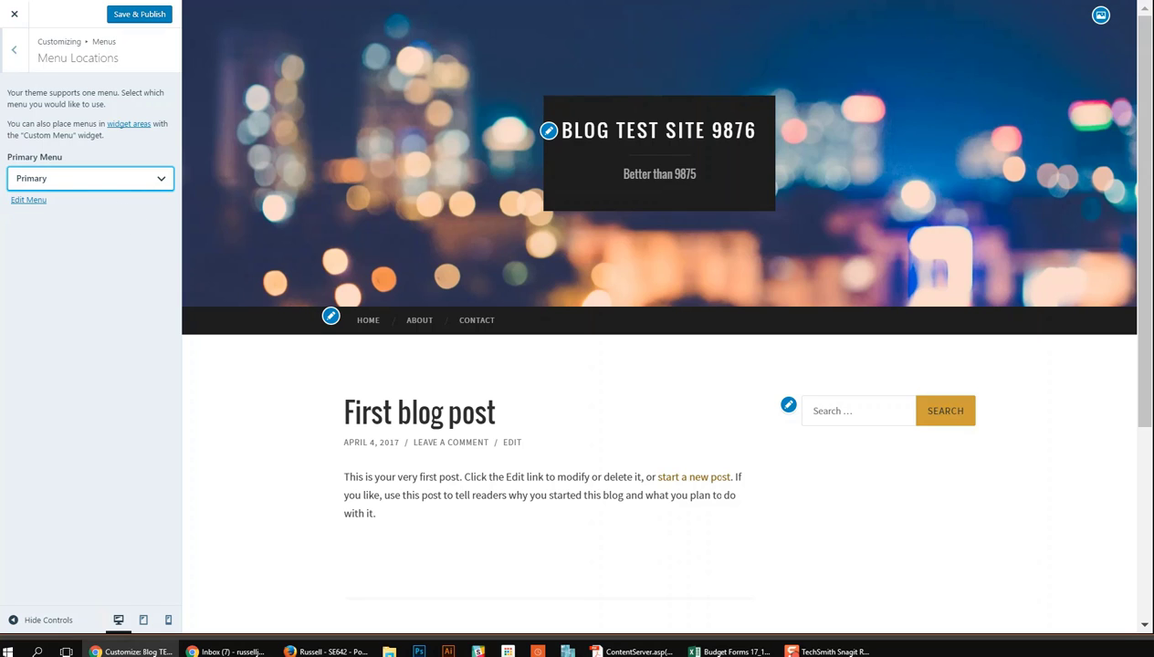
{"action": "left_click", "coordinate": [11, 53]}
- Add a 'New Page' item to the Primary menu
{"action": "left_click", "coordinate": [128, 139]}
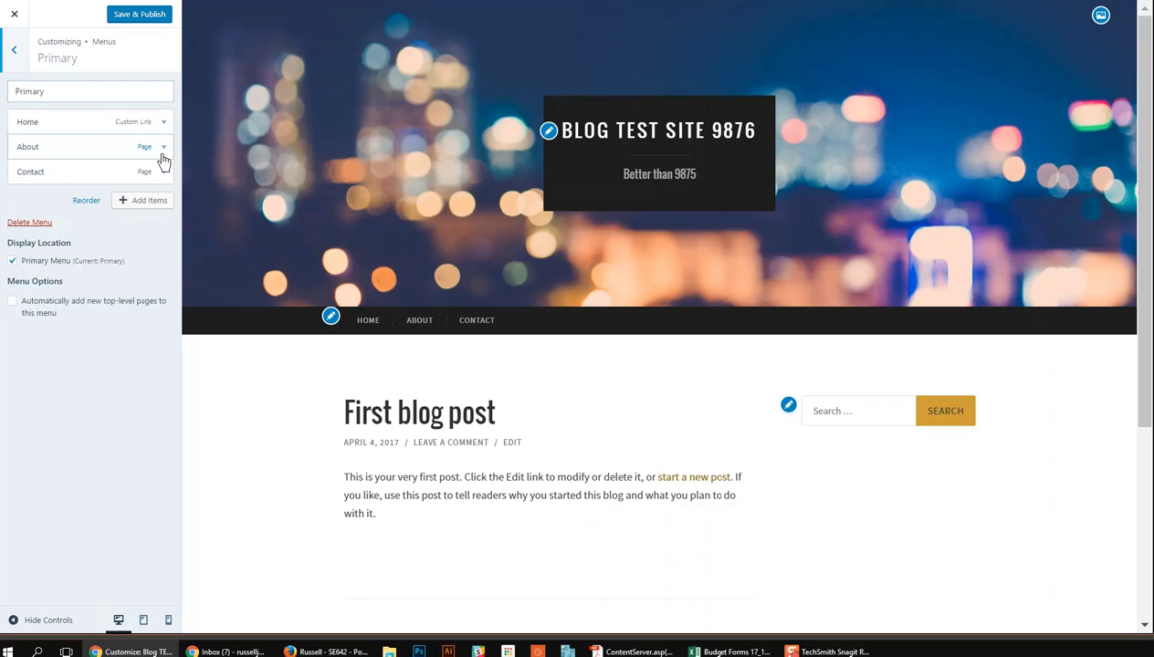
{"action": "left_click", "coordinate": [147, 201]}
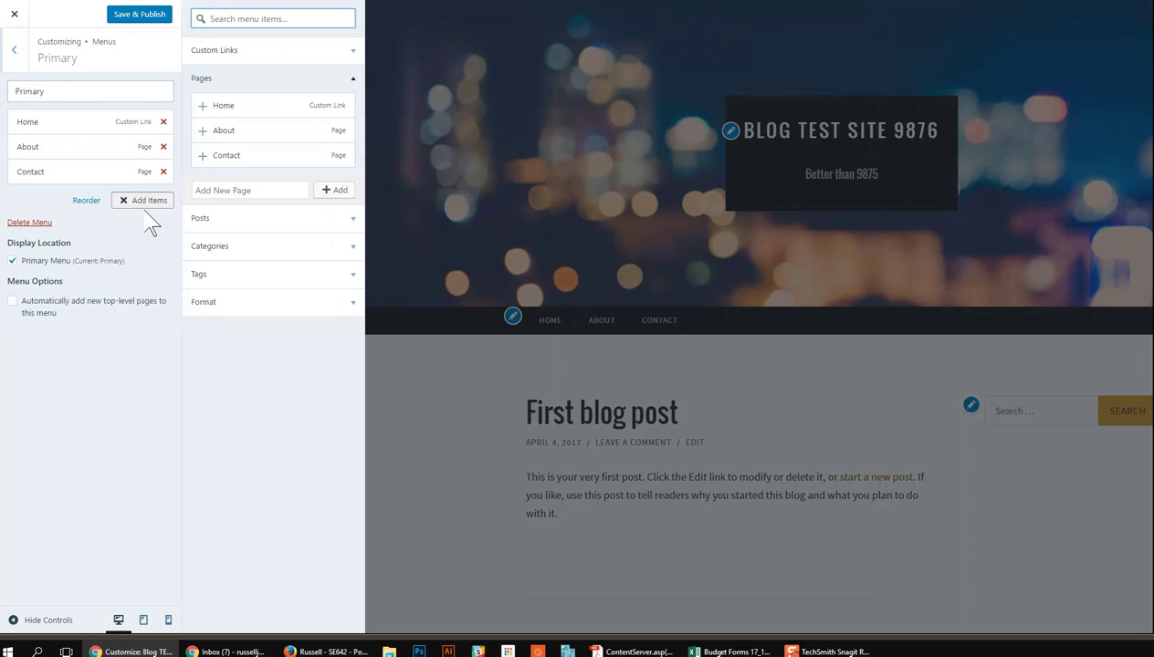
{"action": "left_click", "coordinate": [257, 190]}
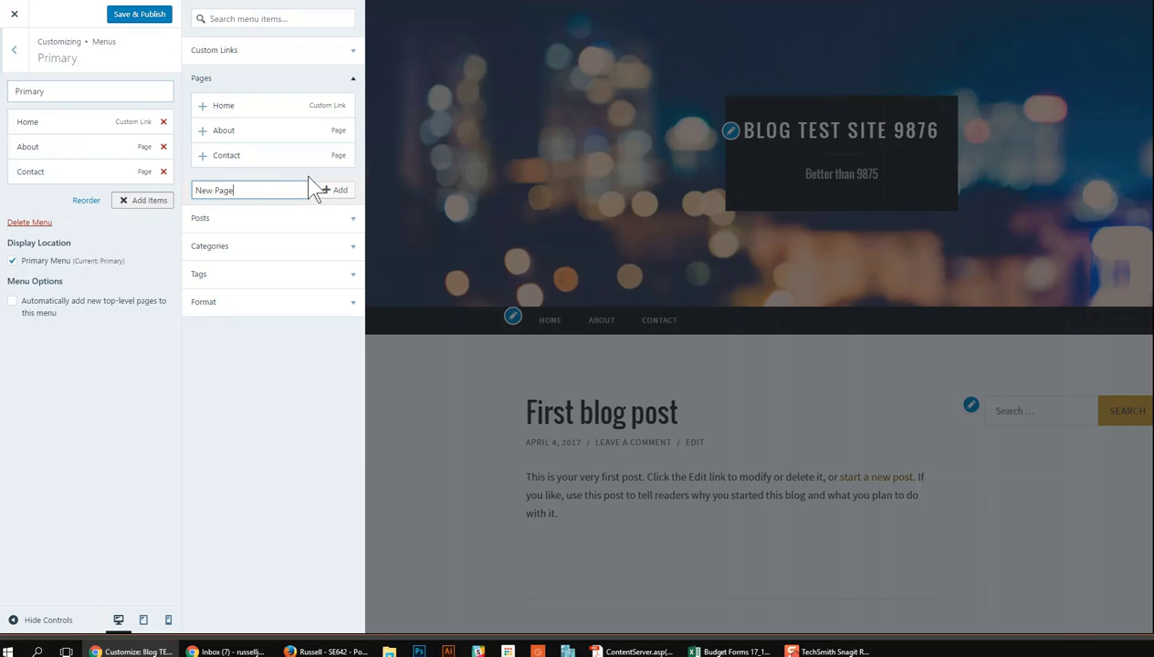
{"action": "left_click", "coordinate": [339, 190]}
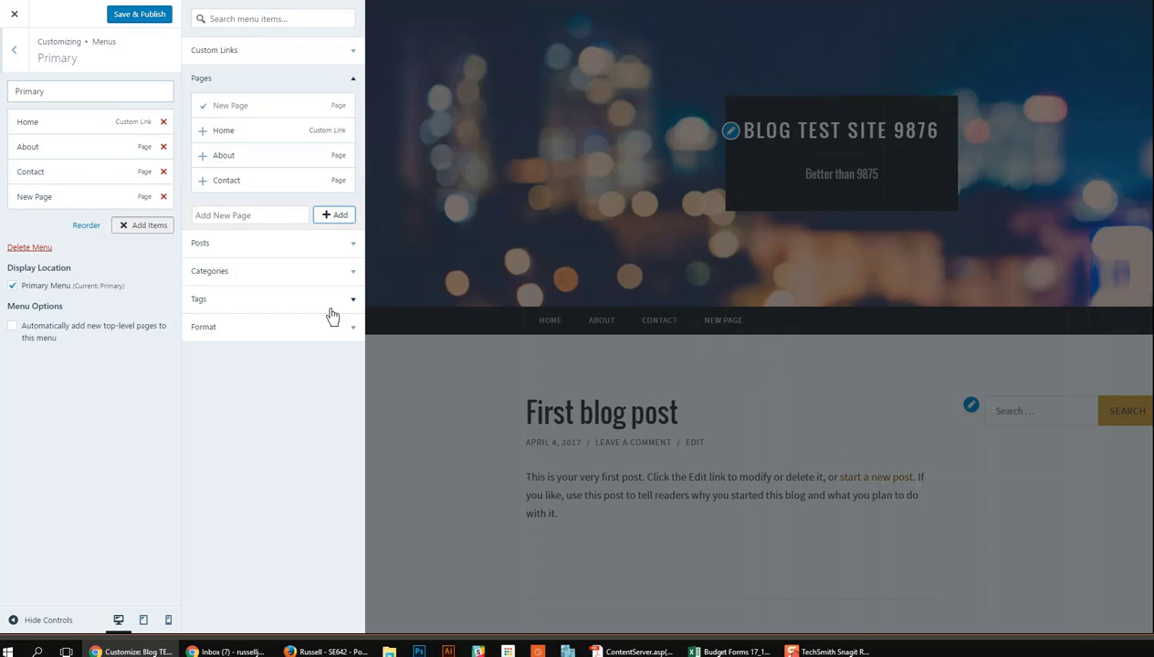
{"action": "left_click", "coordinate": [11, 54]}
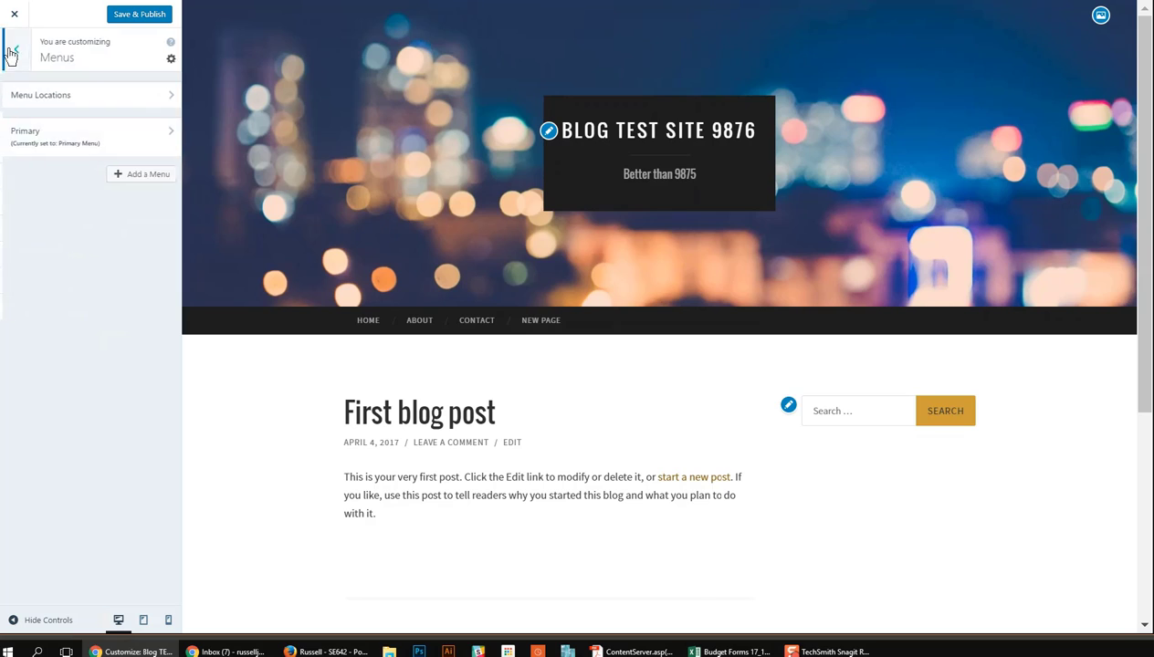
- Glance at the blog content options, then open the Sidebar widget area
{"action": "left_click", "coordinate": [120, 250]}
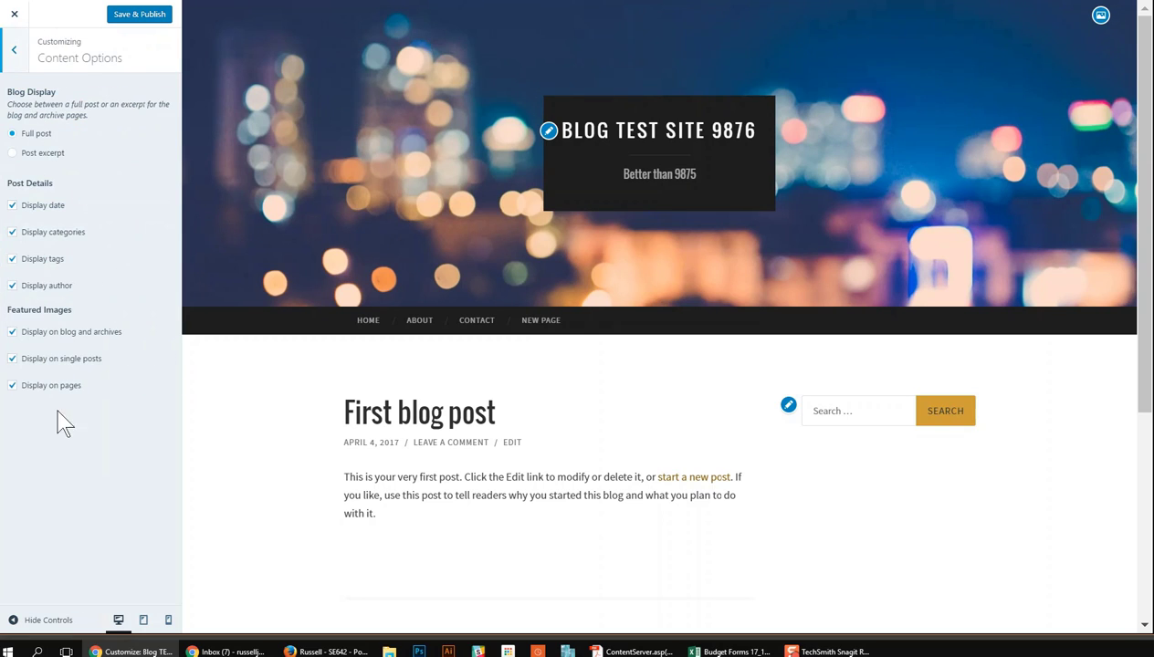
{"action": "left_click", "coordinate": [11, 53]}
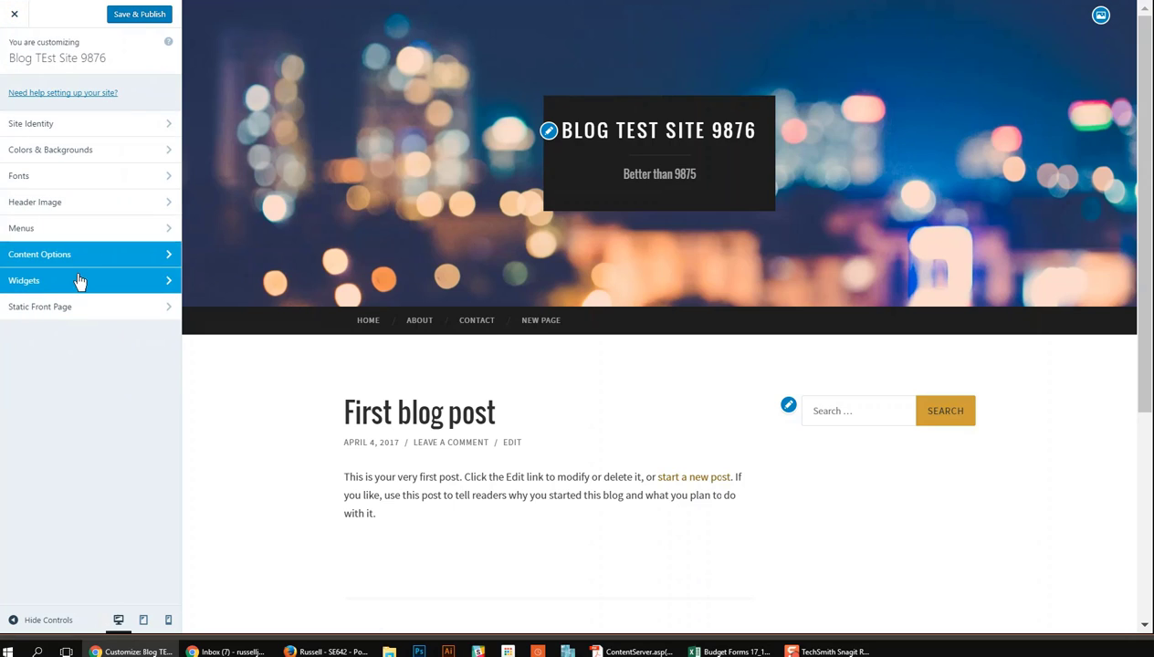
{"action": "left_click", "coordinate": [79, 283]}
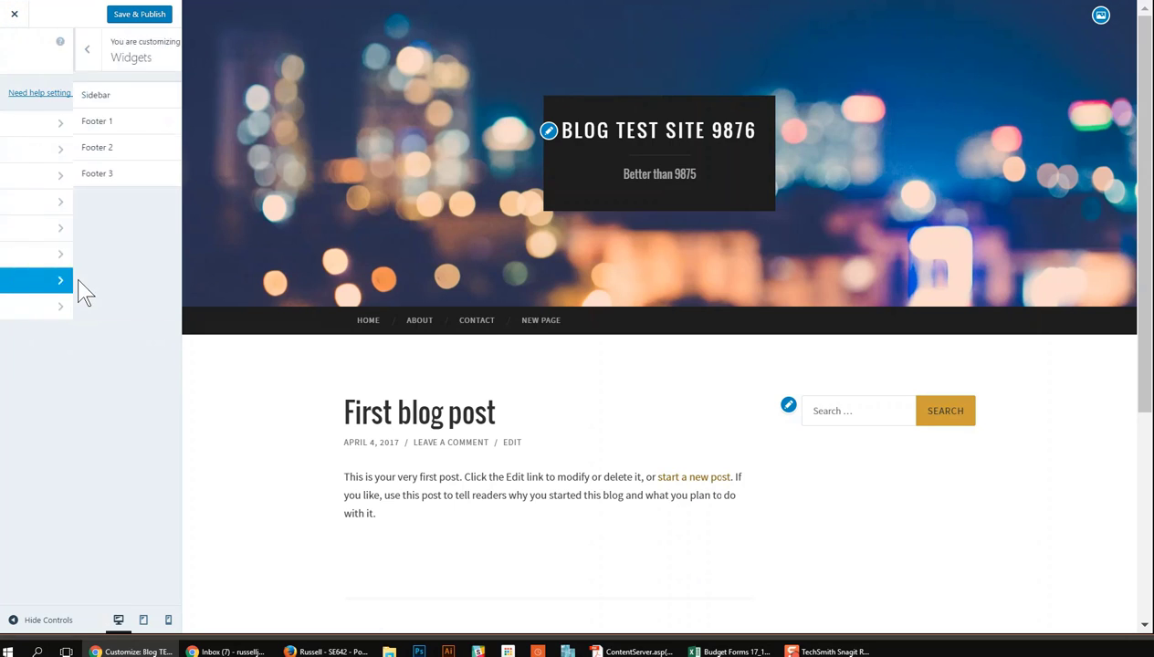
{"action": "left_click", "coordinate": [122, 97]}
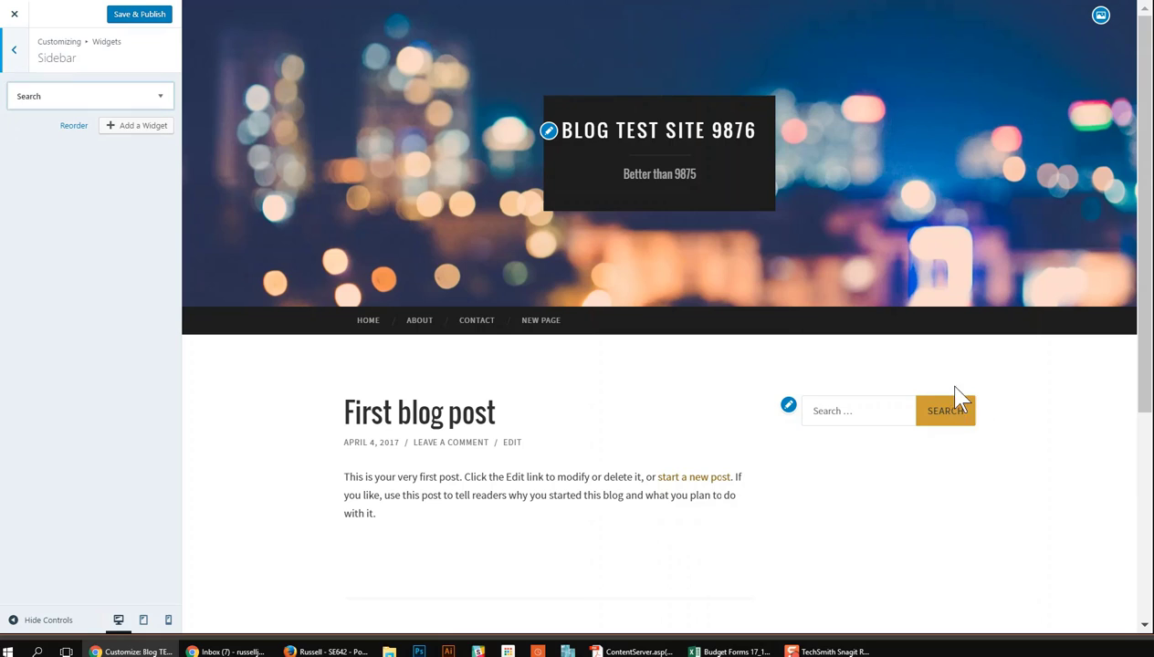
- Add a Twitter Timeline widget to the Sidebar
{"action": "left_click", "coordinate": [105, 128]}
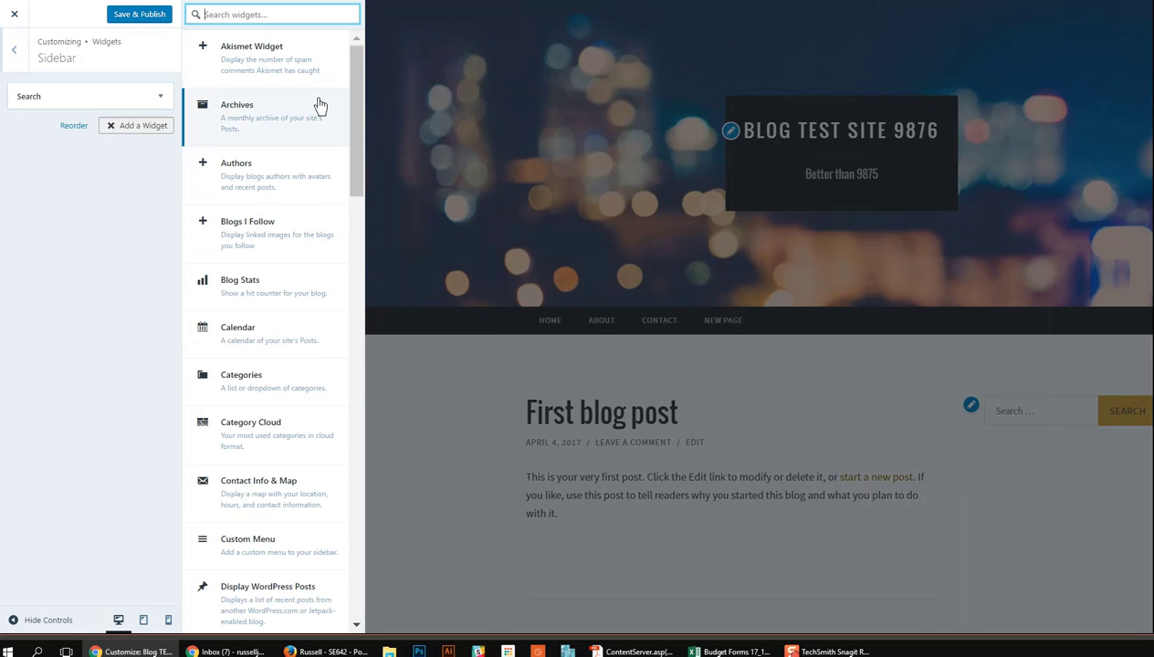
{"action": "scroll", "coordinate": [315, 137], "scroll_direction": "down", "scroll_amount": 4}
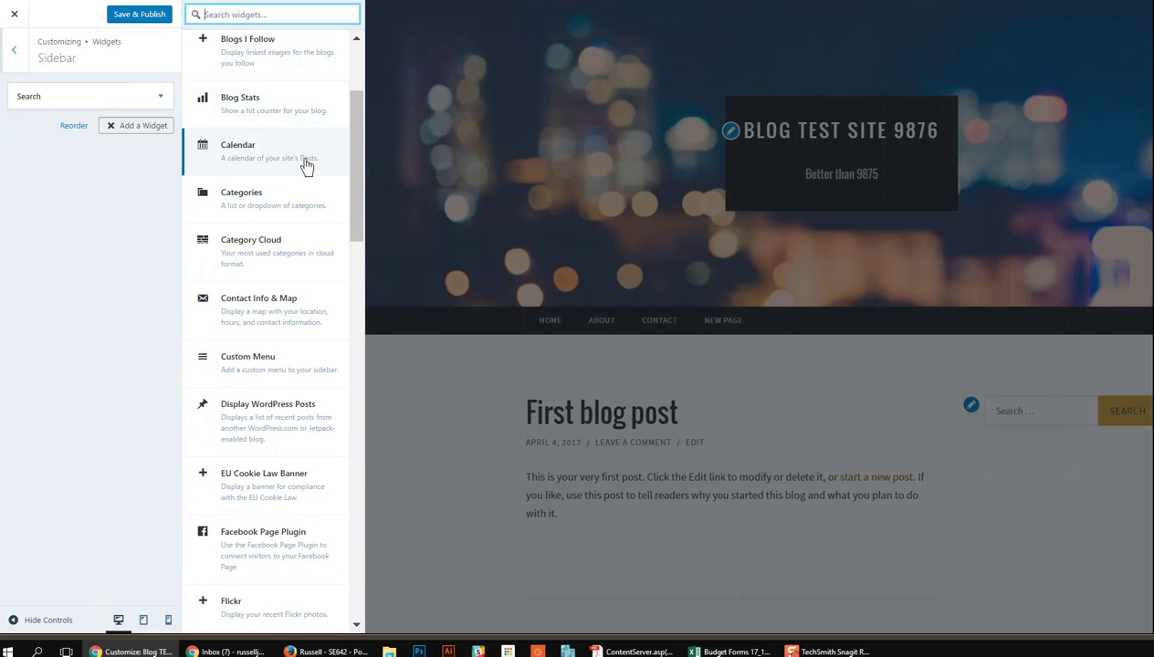
{"action": "scroll", "coordinate": [307, 165], "scroll_direction": "down", "scroll_amount": 4}
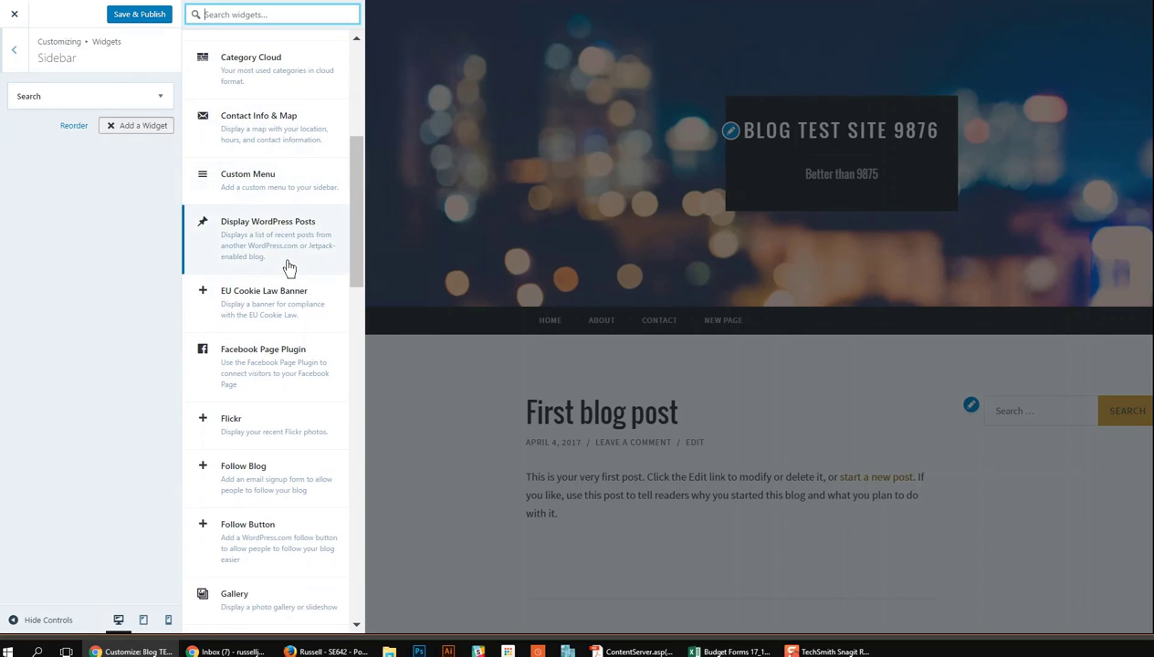
{"action": "scroll", "coordinate": [288, 266], "scroll_direction": "down", "scroll_amount": 5}
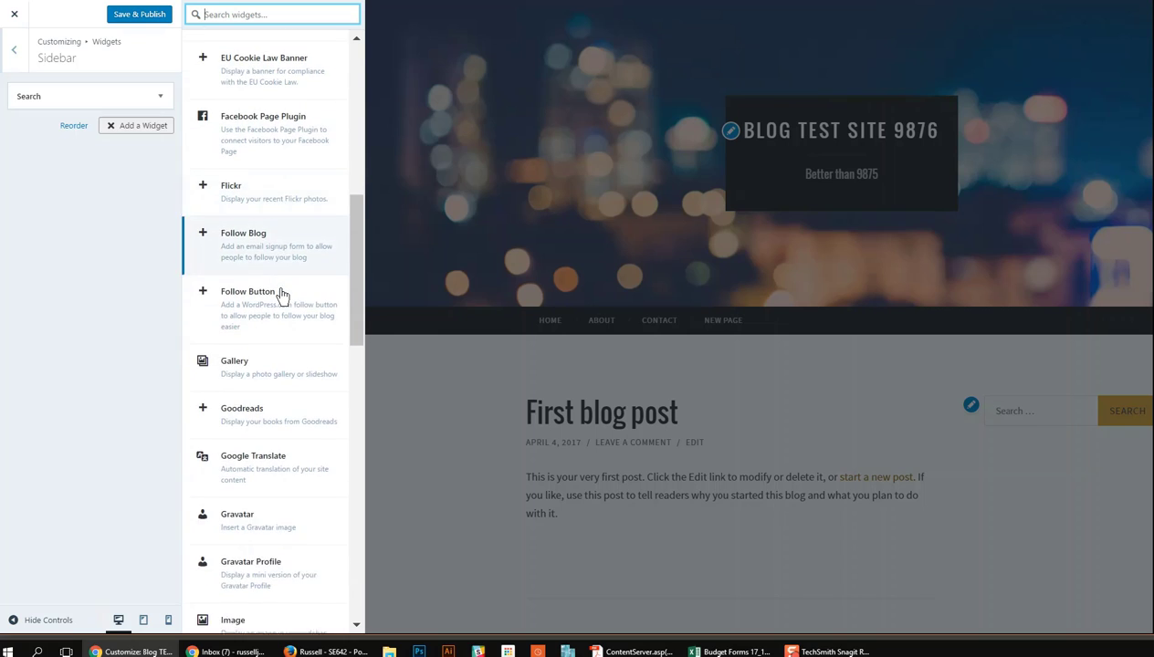
{"action": "scroll", "coordinate": [283, 295], "scroll_direction": "down", "scroll_amount": 5}
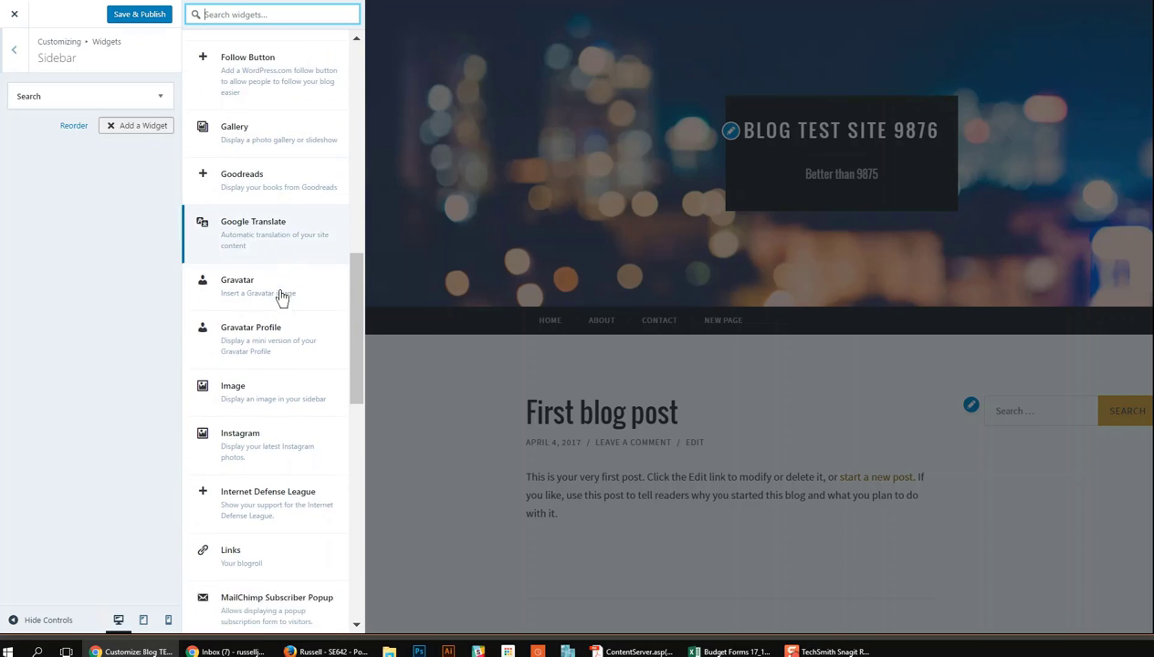
{"action": "scroll", "coordinate": [282, 298], "scroll_direction": "down", "scroll_amount": 4}
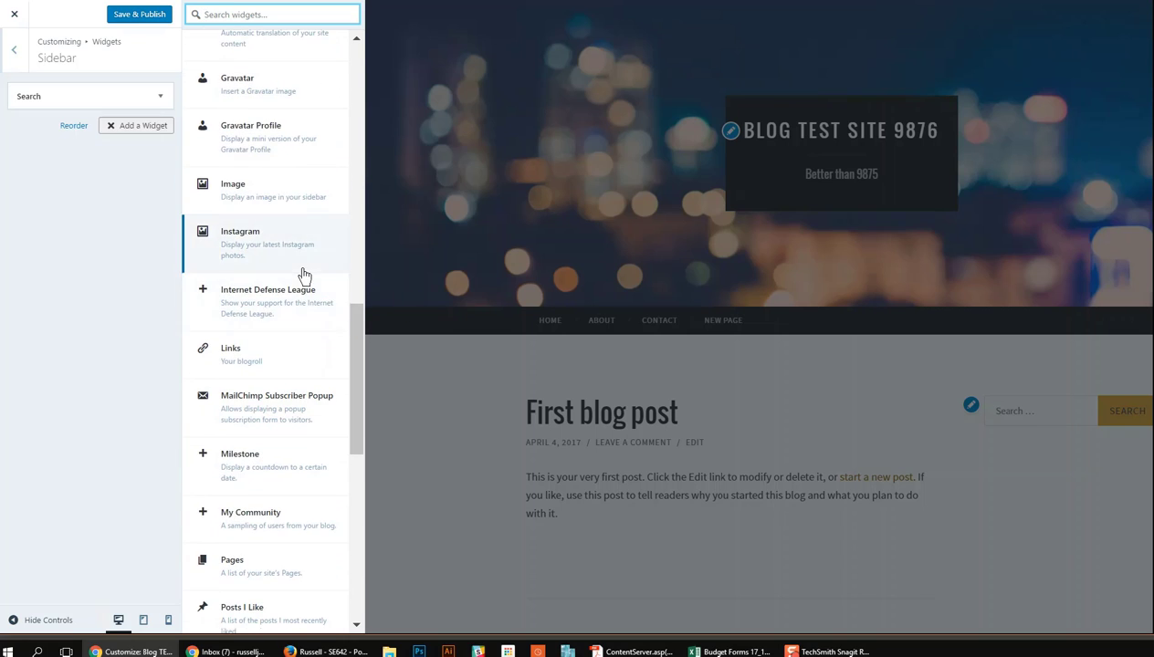
{"action": "scroll", "coordinate": [303, 274], "scroll_direction": "down", "scroll_amount": 2}
{"action": "scroll", "coordinate": [271, 374], "scroll_direction": "down", "scroll_amount": 2}
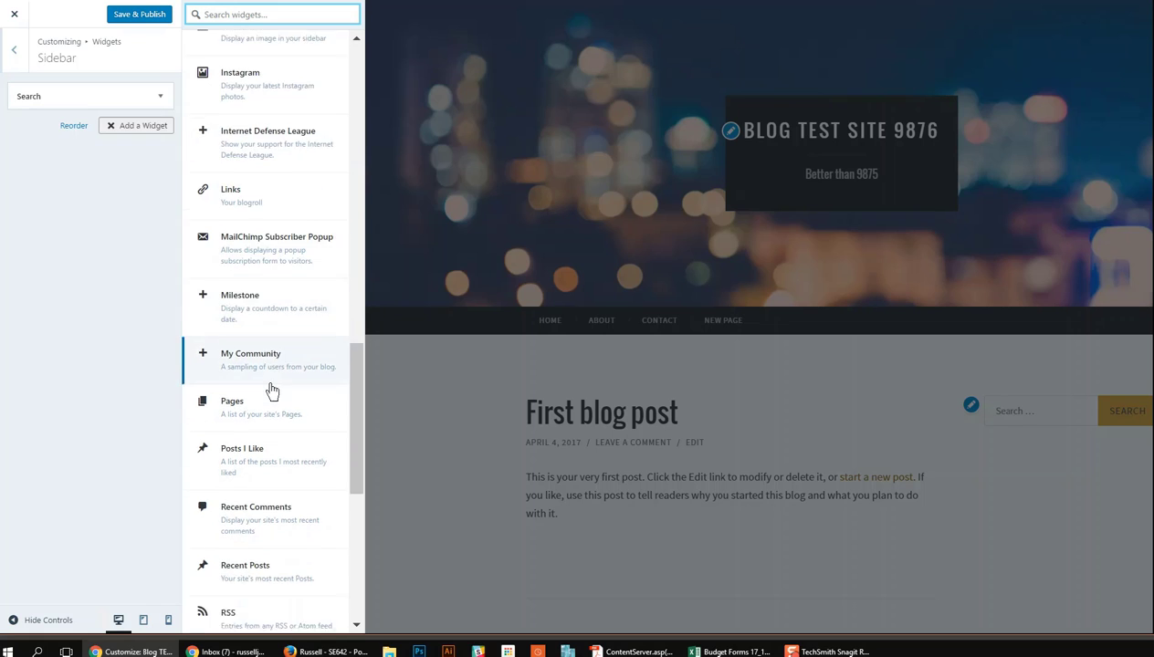
{"action": "scroll", "coordinate": [271, 390], "scroll_direction": "down", "scroll_amount": 10}
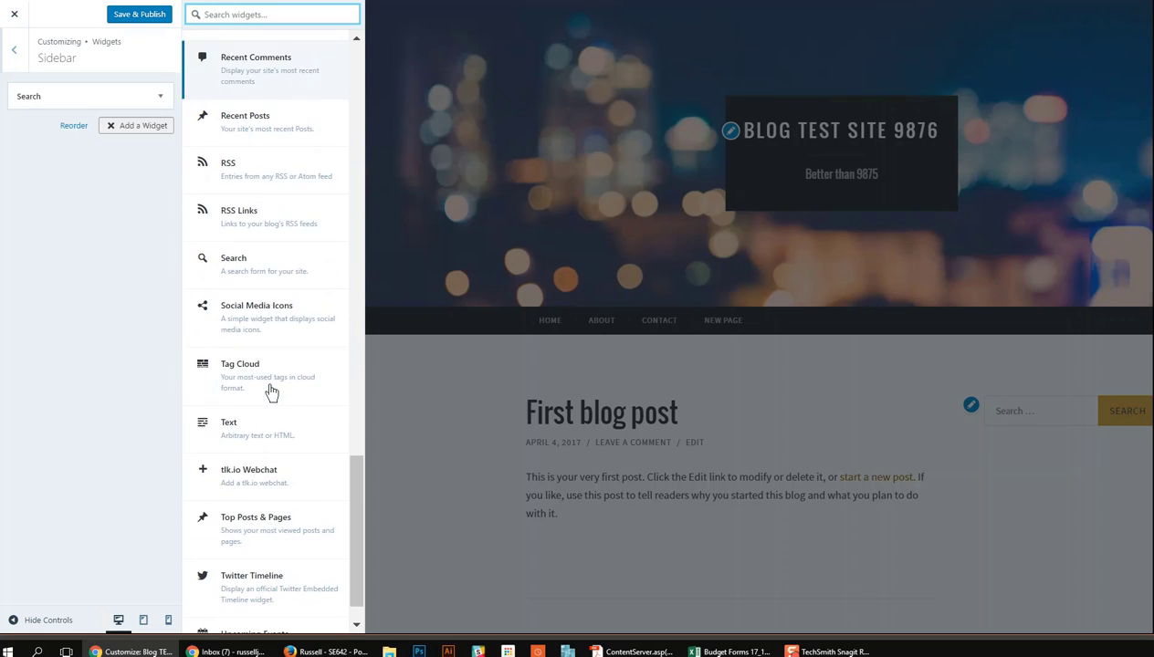
{"action": "scroll", "coordinate": [268, 394], "scroll_direction": "down", "scroll_amount": 1}
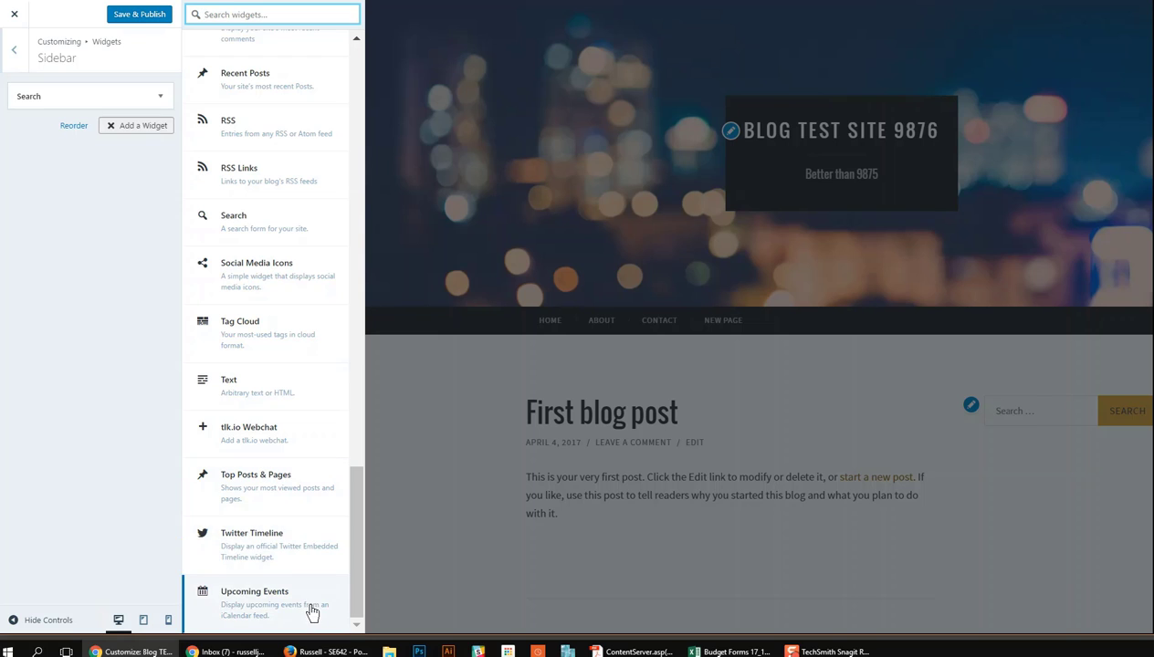
{"action": "left_click", "coordinate": [219, 539]}
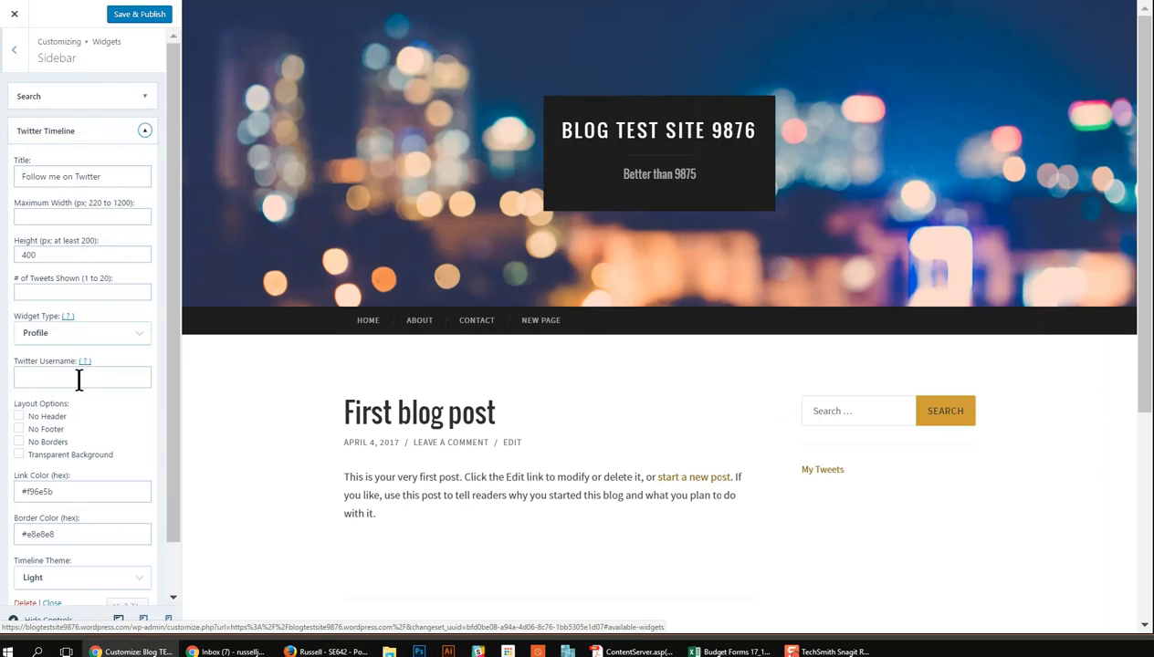
{"action": "left_click", "coordinate": [78, 380]}
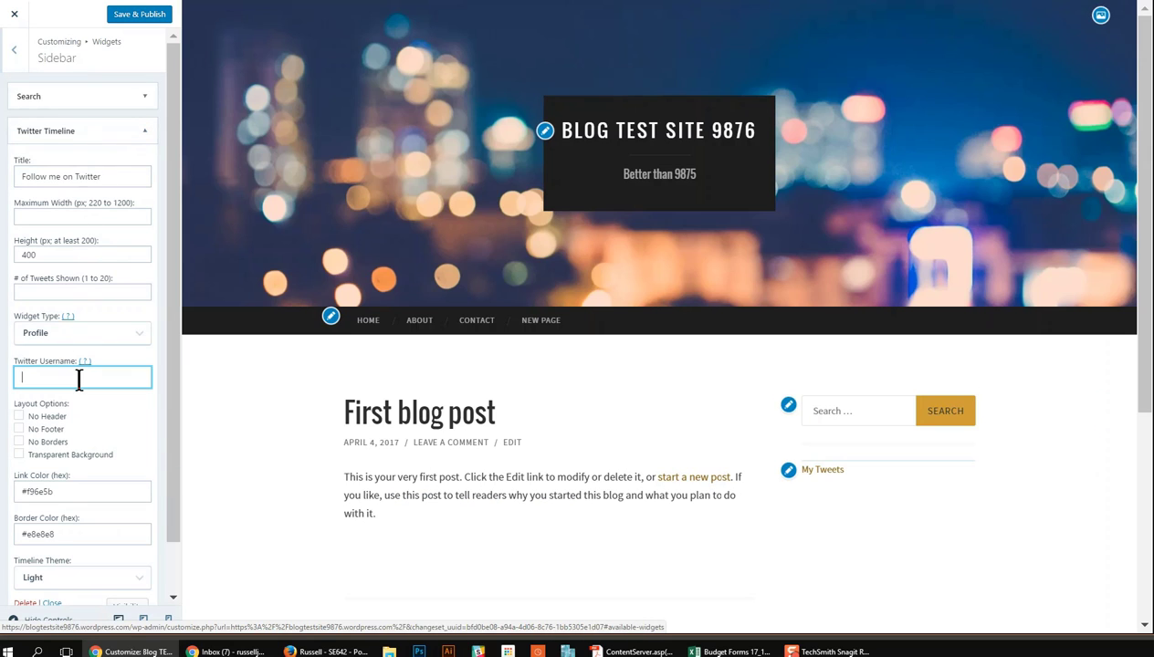
{"action": "scroll", "coordinate": [117, 383], "scroll_direction": "down", "scroll_amount": 1}
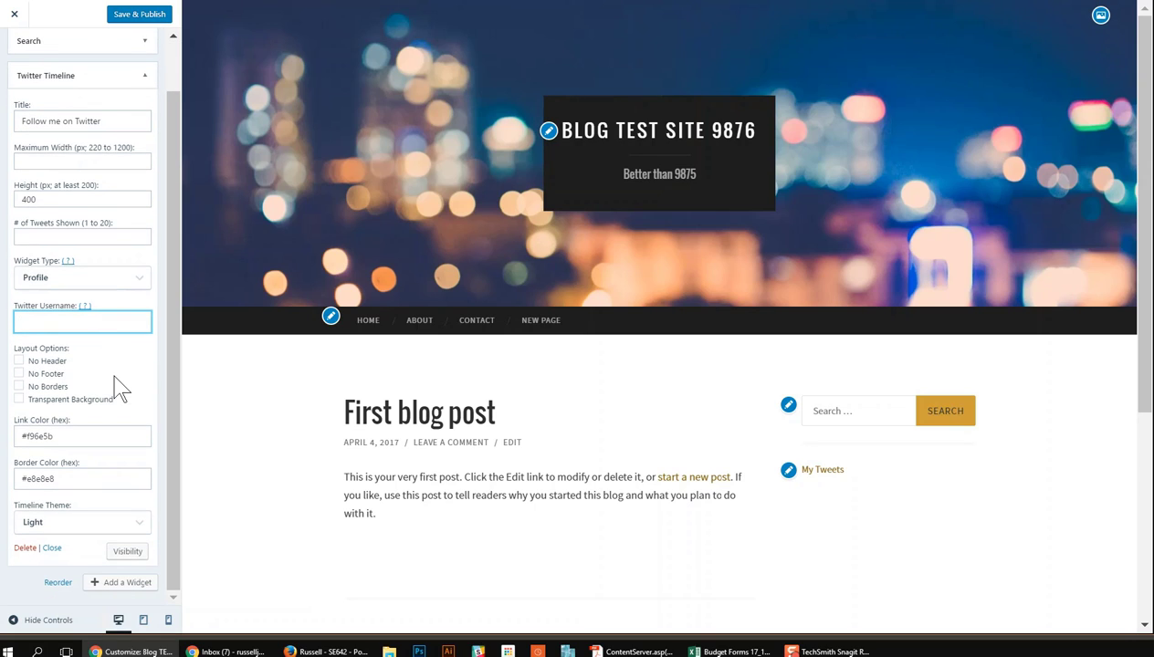
{"action": "scroll", "coordinate": [119, 388], "scroll_direction": "up", "scroll_amount": 1}
- Delete the Twitter Timeline widget so only Search remains in the Sidebar
{"action": "left_click", "coordinate": [13, 33]}
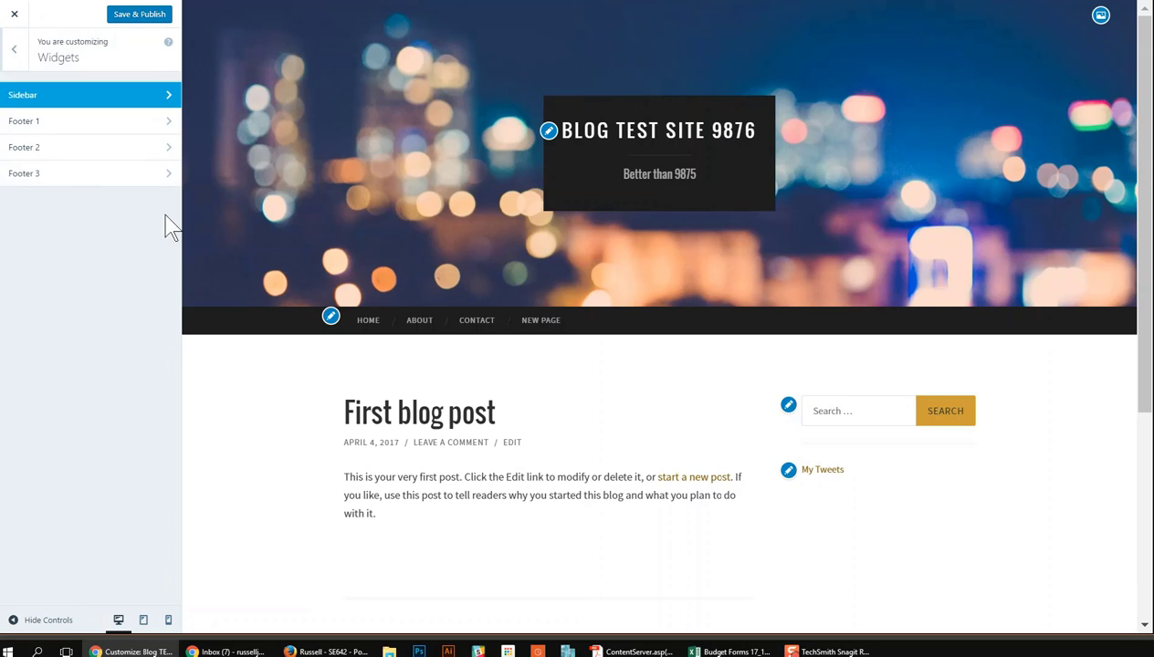
{"action": "left_click", "coordinate": [786, 473]}
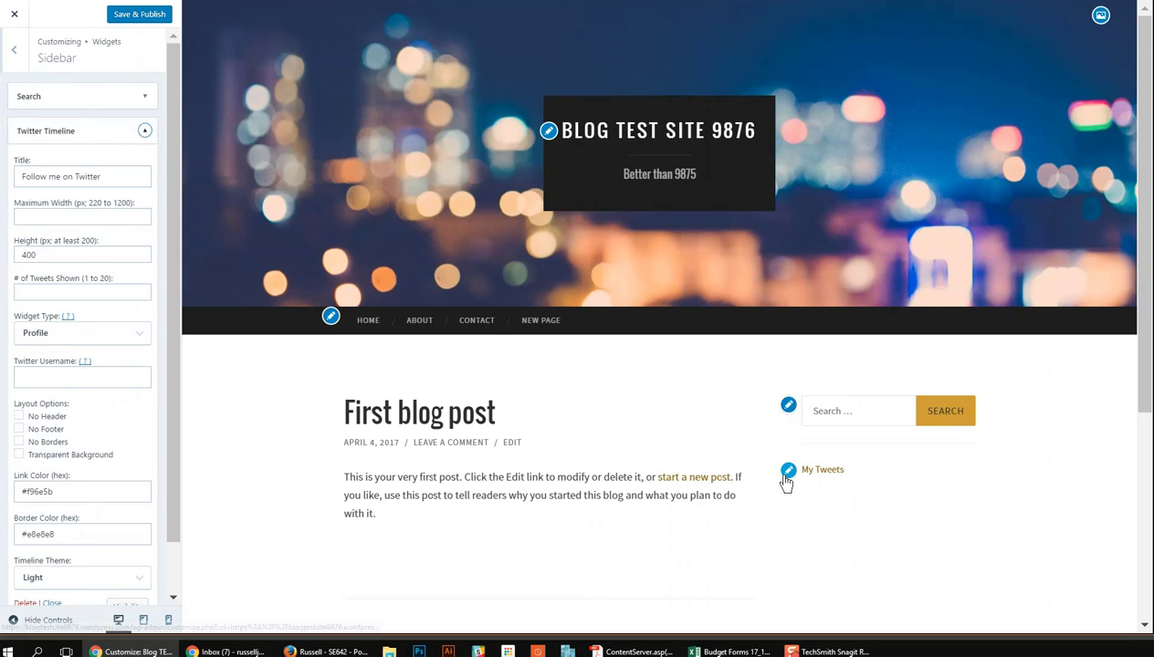
{"action": "scroll", "coordinate": [98, 361], "scroll_direction": "down", "scroll_amount": 1}
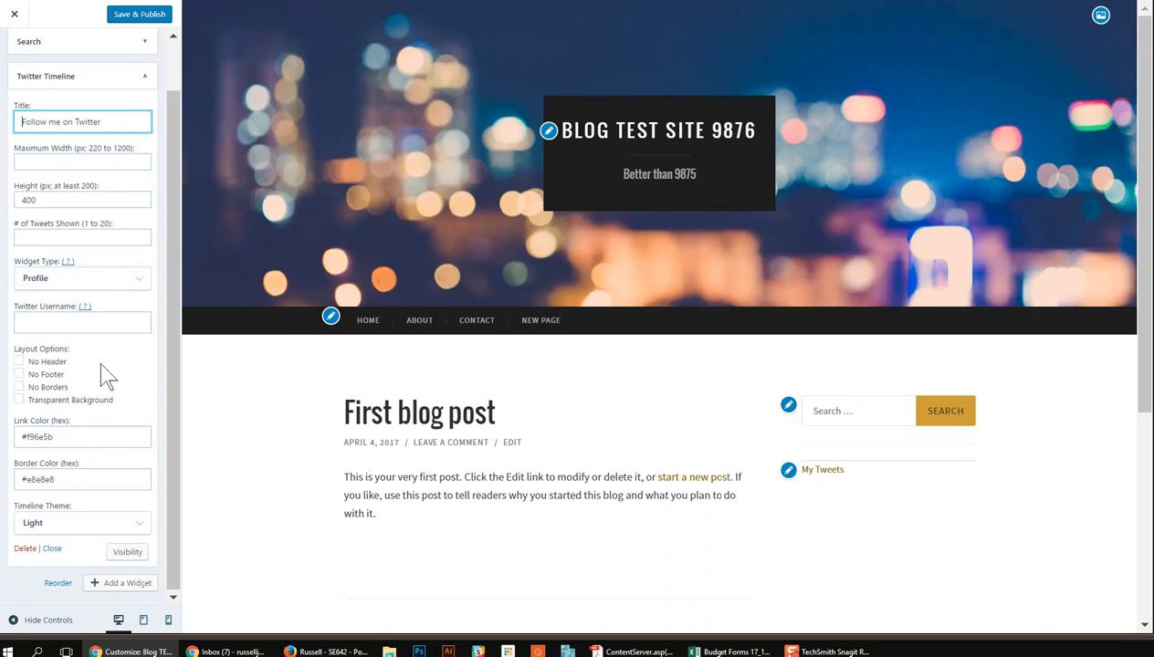
{"action": "left_click", "coordinate": [24, 549]}
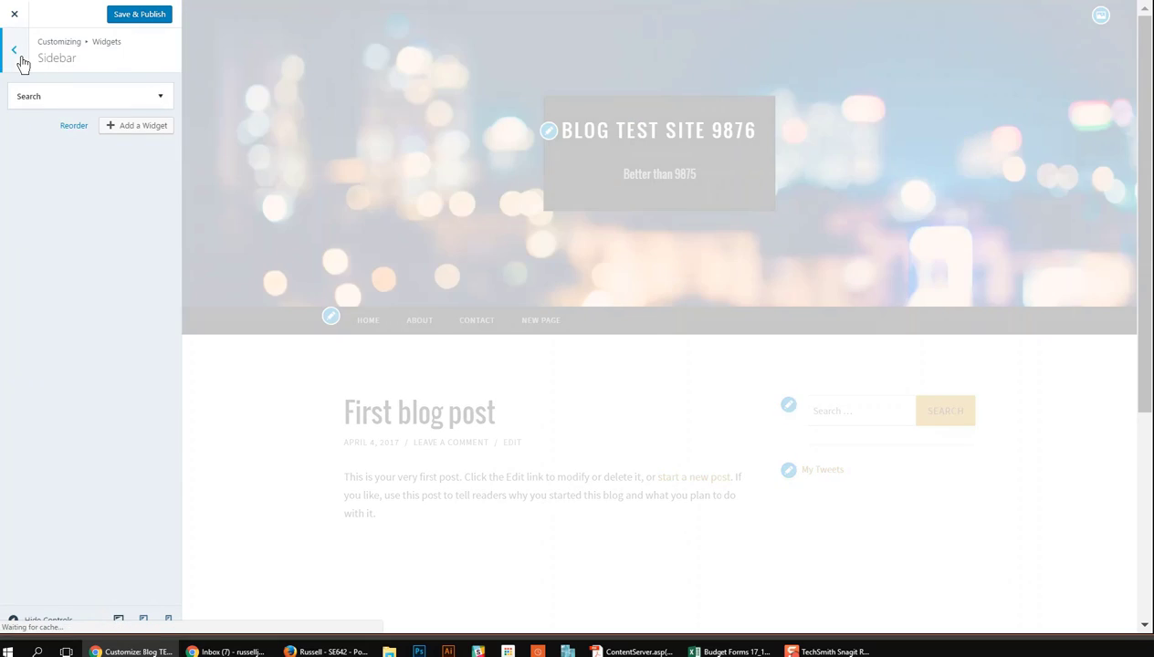
{"action": "left_click", "coordinate": [18, 53]}
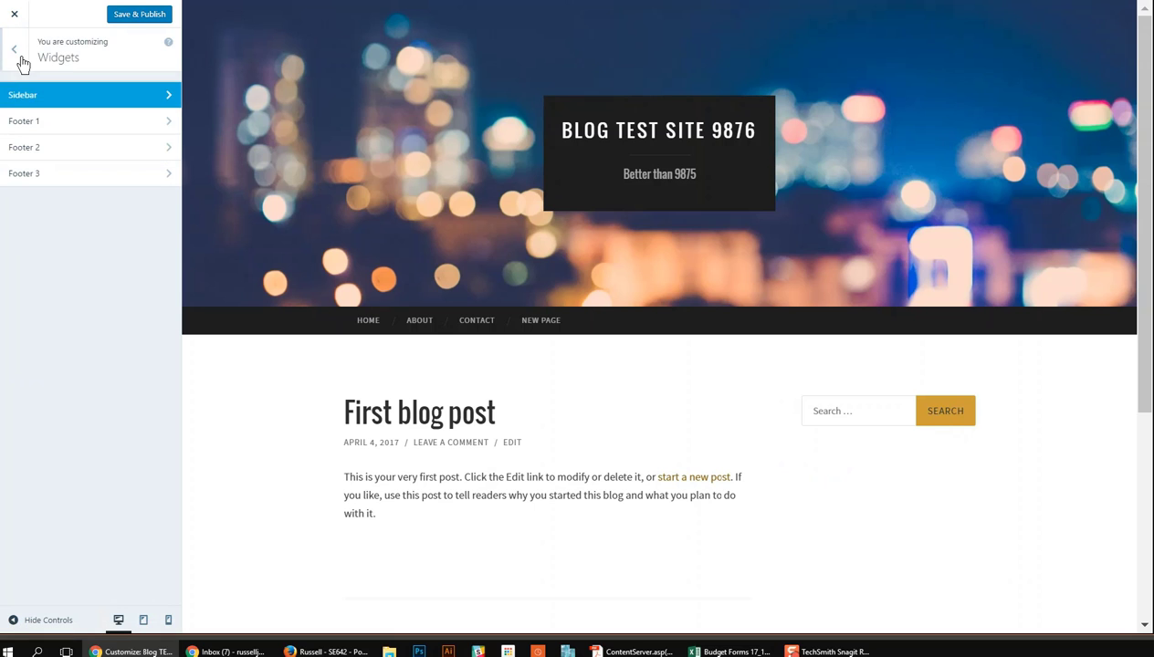
- Add a Tag Cloud widget titled Tags to the Footer 1 widget area
{"action": "left_click", "coordinate": [53, 128]}
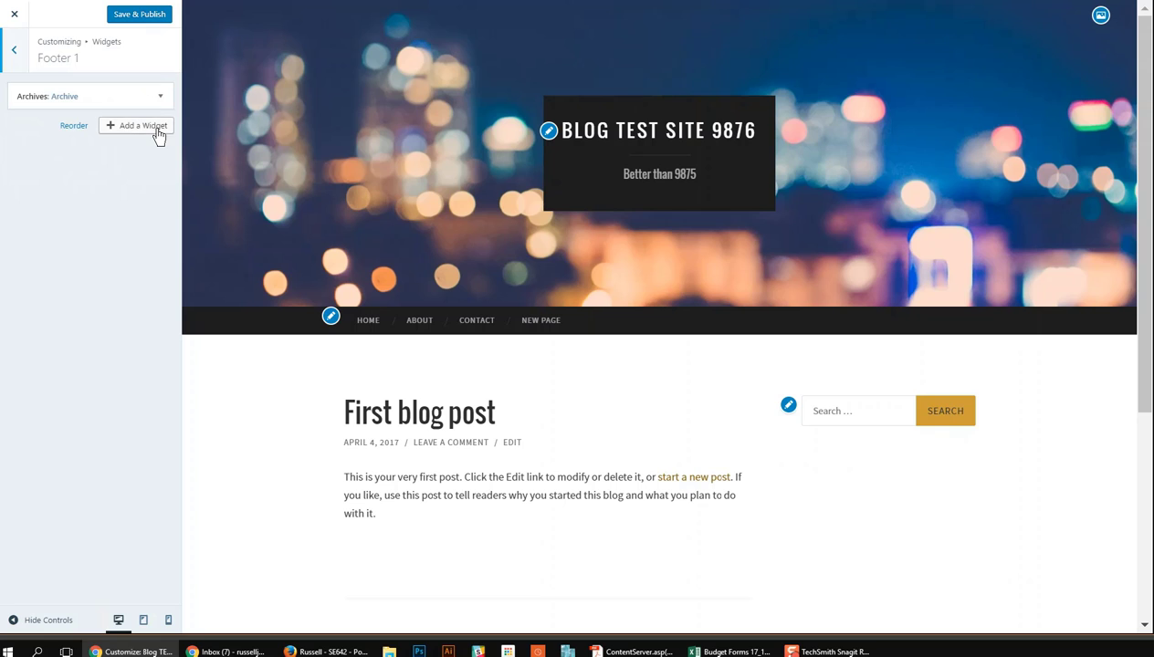
{"action": "left_click", "coordinate": [159, 132]}
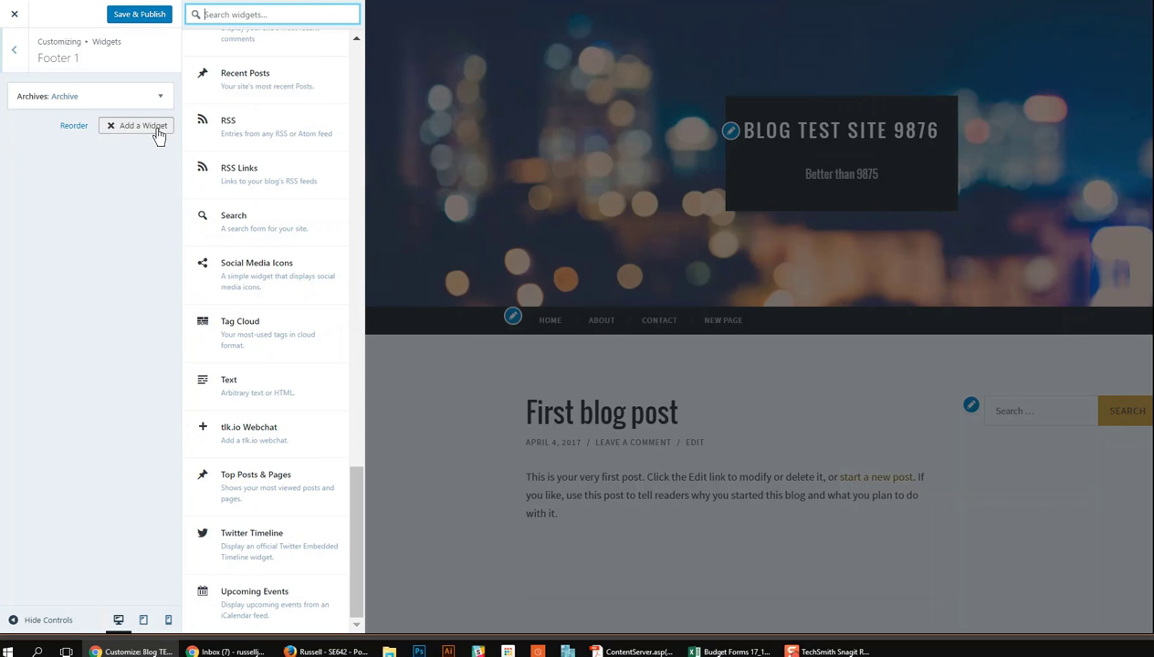
{"action": "left_click", "coordinate": [301, 319]}
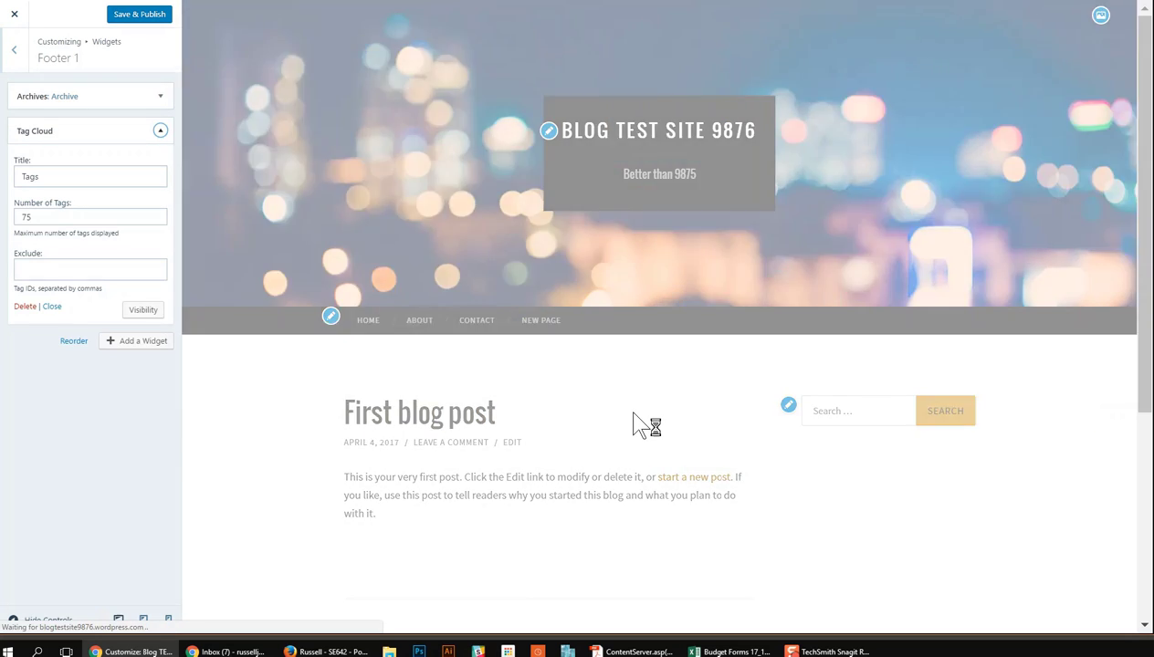
{"action": "scroll", "coordinate": [630, 420], "scroll_direction": "down", "scroll_amount": 3}
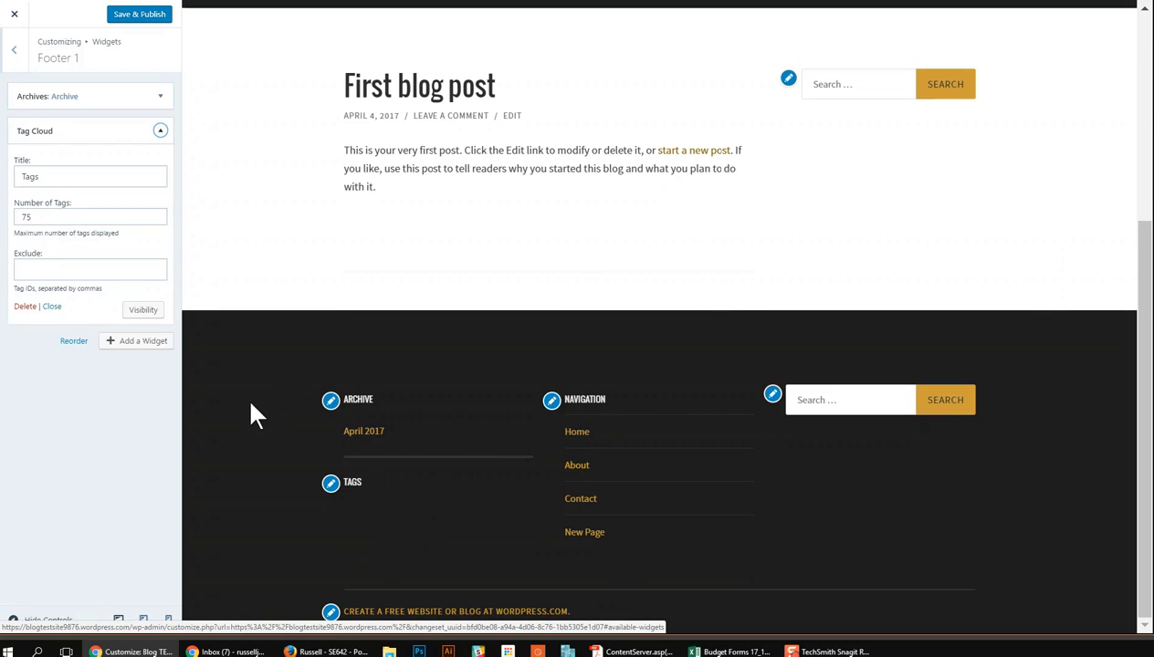
- Review the Footer 2 and Footer 3 widget areas, then return to the widget areas list
{"action": "left_click", "coordinate": [12, 53]}
{"action": "left_click", "coordinate": [128, 149]}
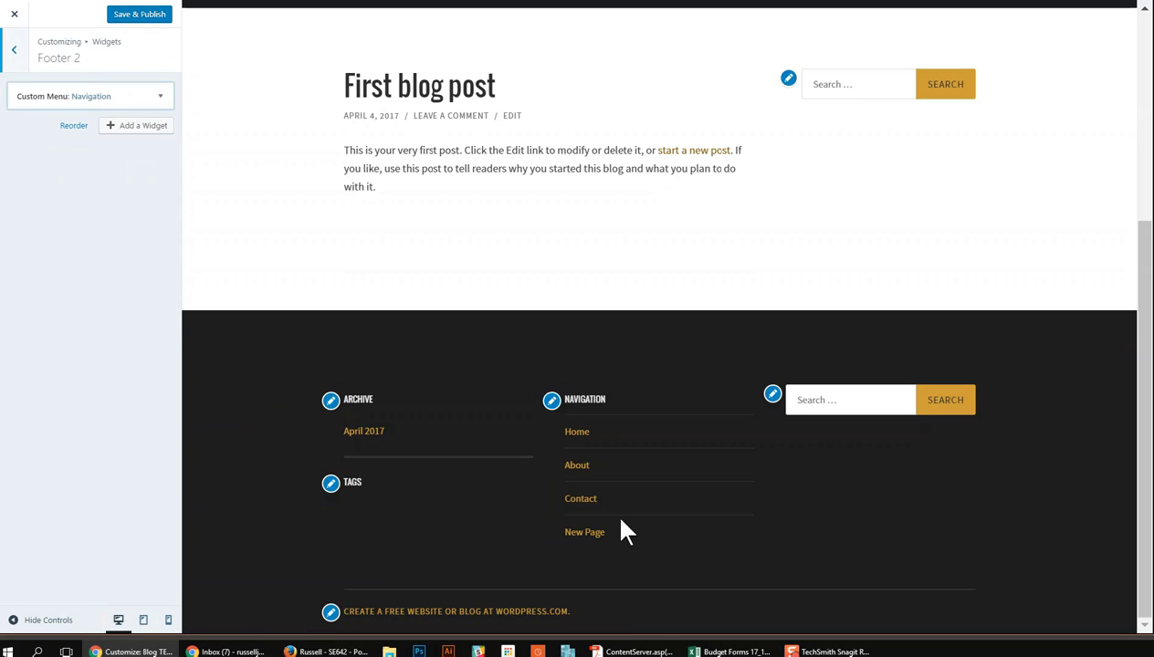
{"action": "left_click", "coordinate": [18, 64]}
{"action": "left_click", "coordinate": [95, 176]}
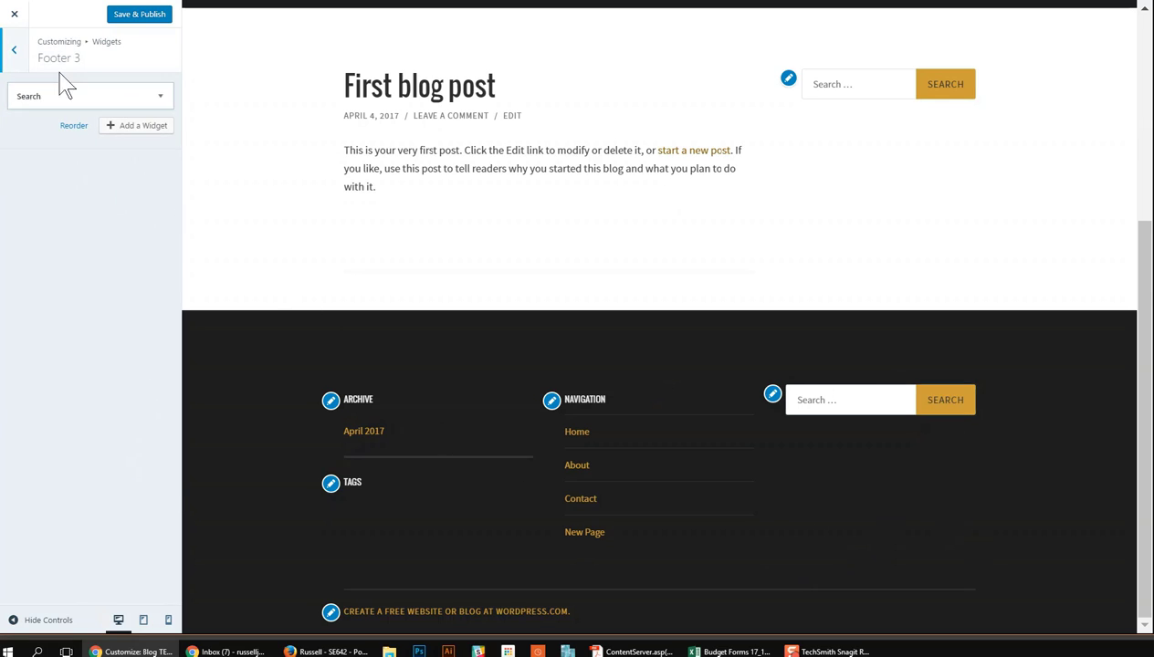
{"action": "left_click", "coordinate": [25, 50]}
- Check the Static Front Page options, then Save & Publish the customizer changes
{"action": "left_click", "coordinate": [22, 52]}
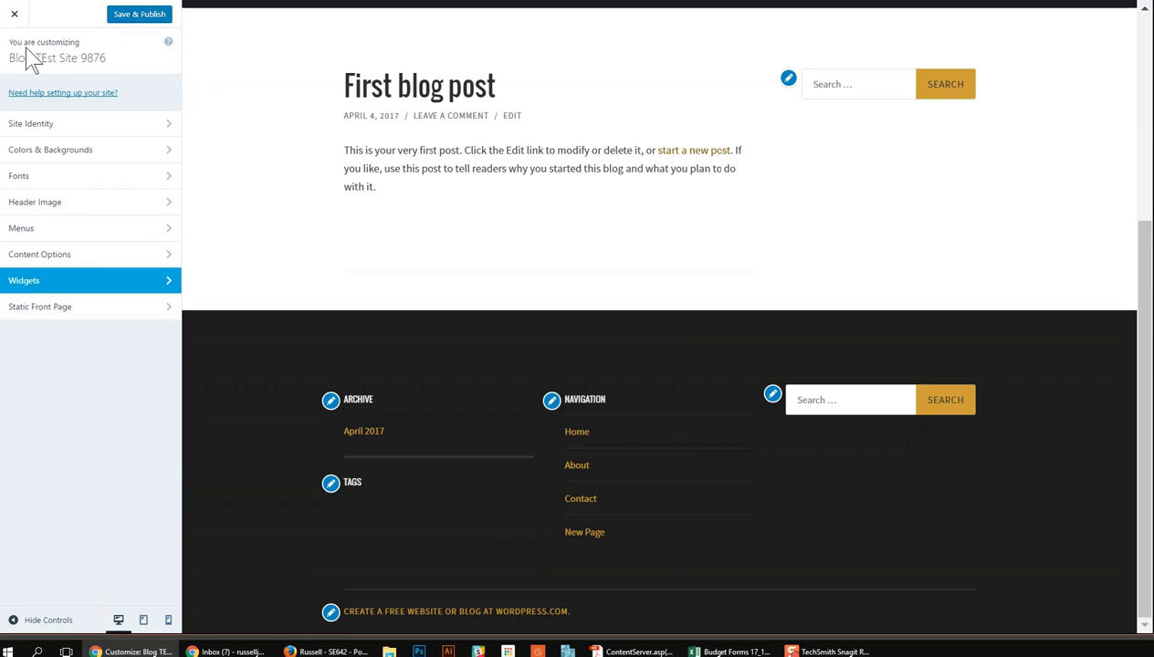
{"action": "left_click", "coordinate": [104, 310]}
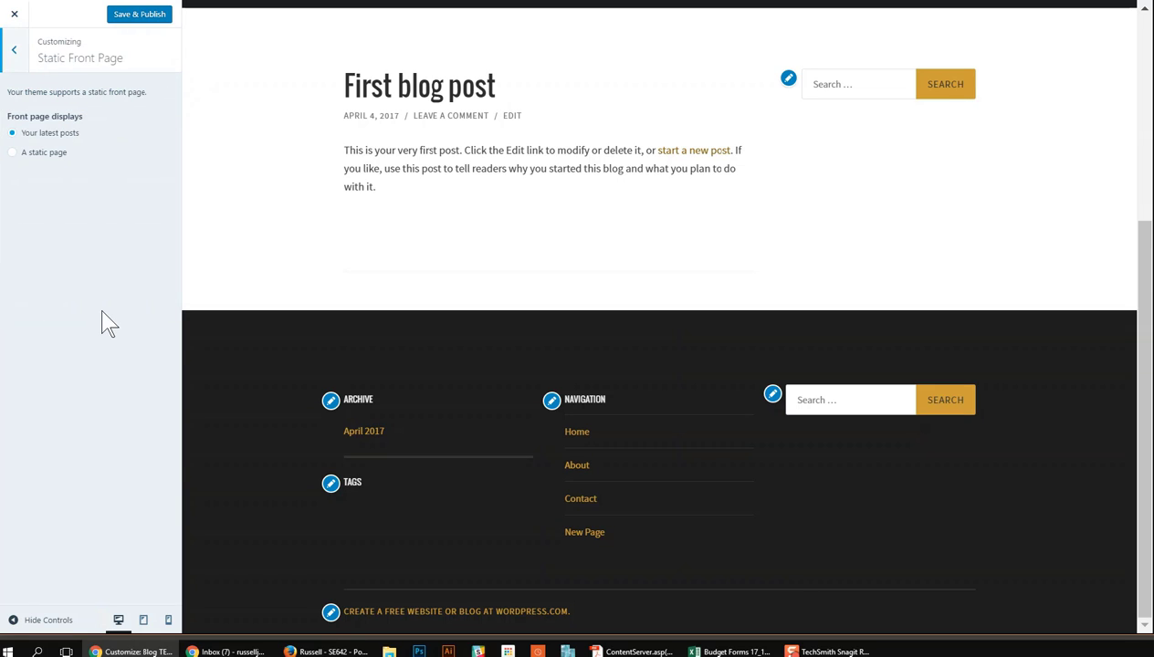
{"action": "left_click", "coordinate": [20, 52]}
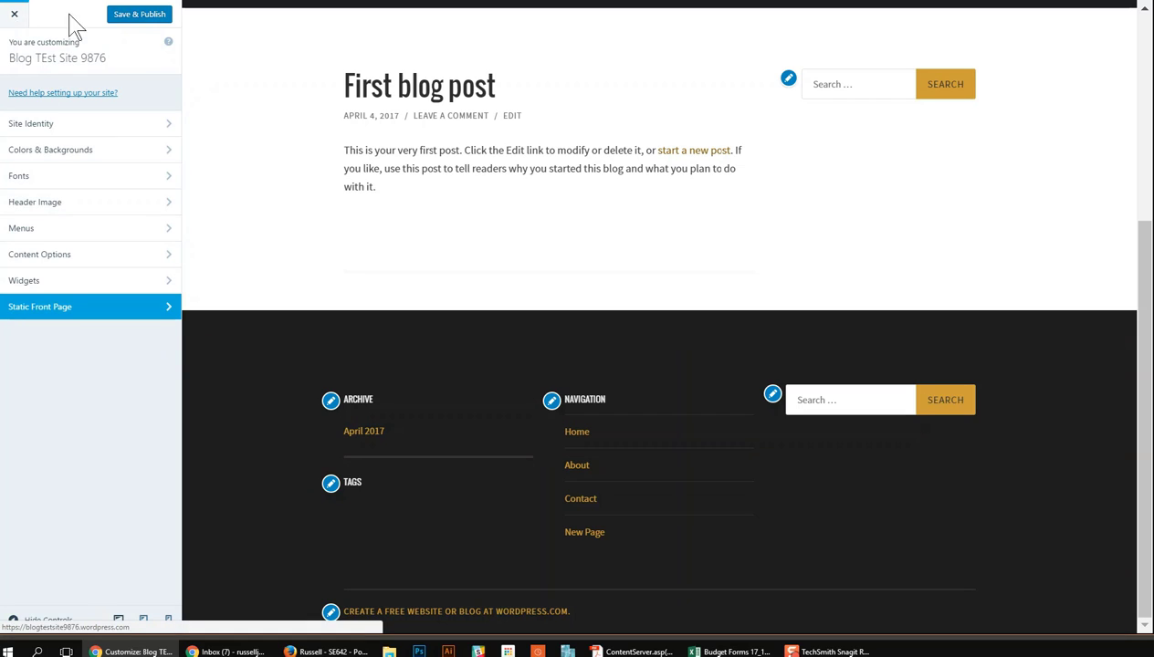
{"action": "left_click", "coordinate": [146, 15]}
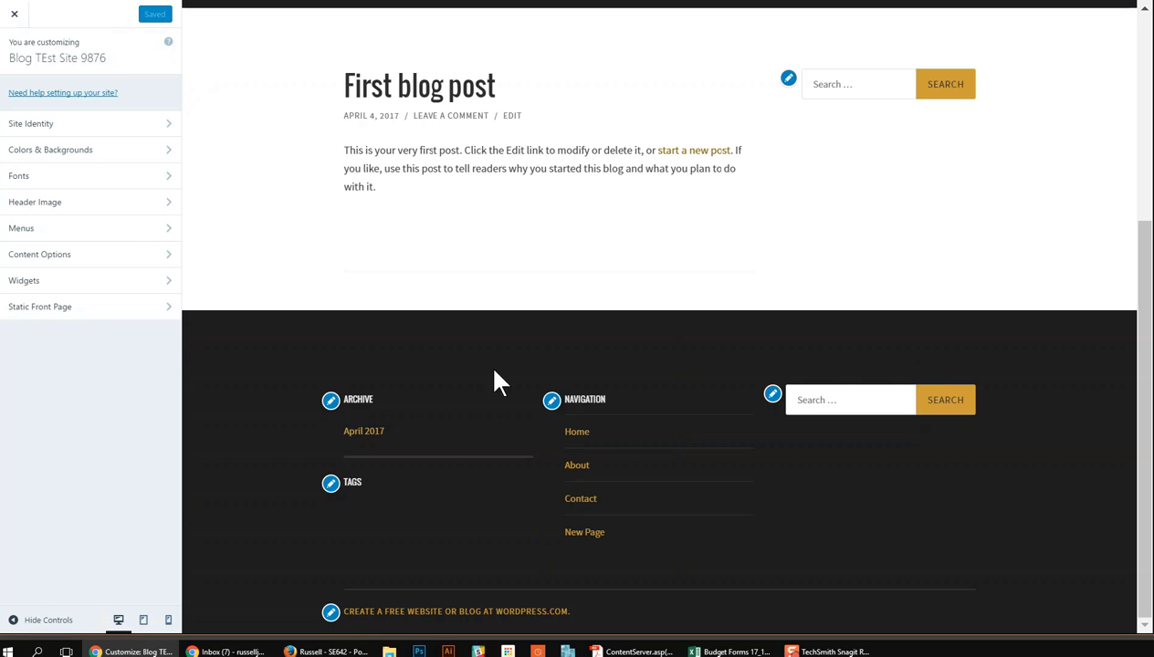
{"action": "scroll", "coordinate": [440, 401], "scroll_direction": "up", "scroll_amount": 5}
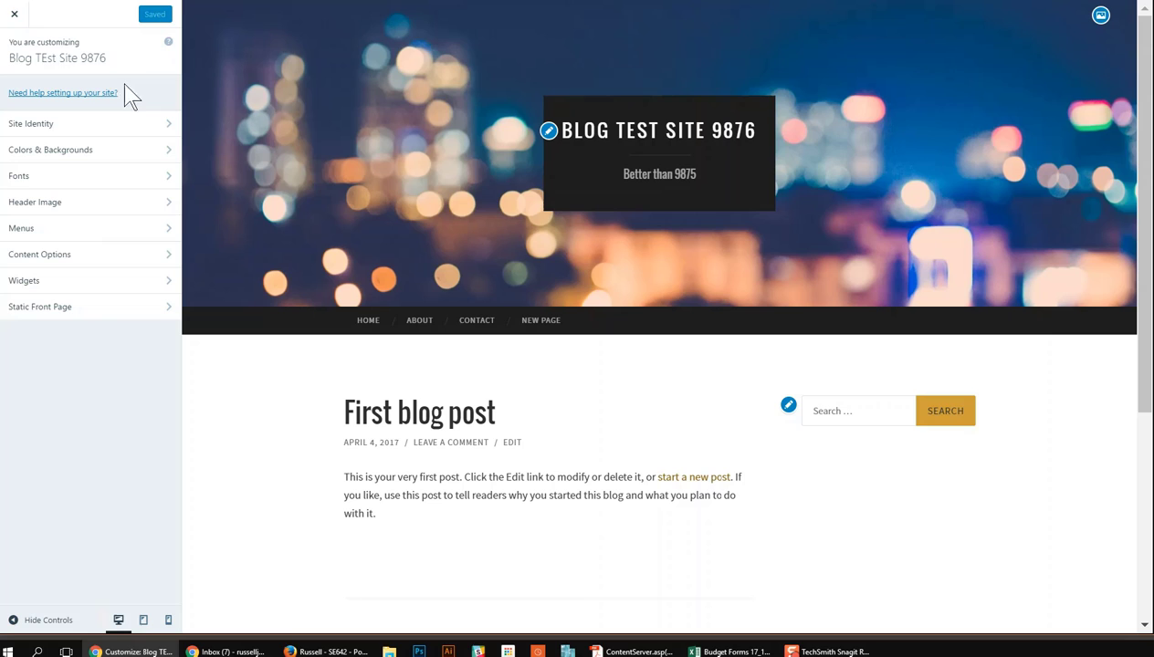
- Close the customizer and open "First blog post" from the live site in the editor
{"action": "left_click", "coordinate": [14, 14]}
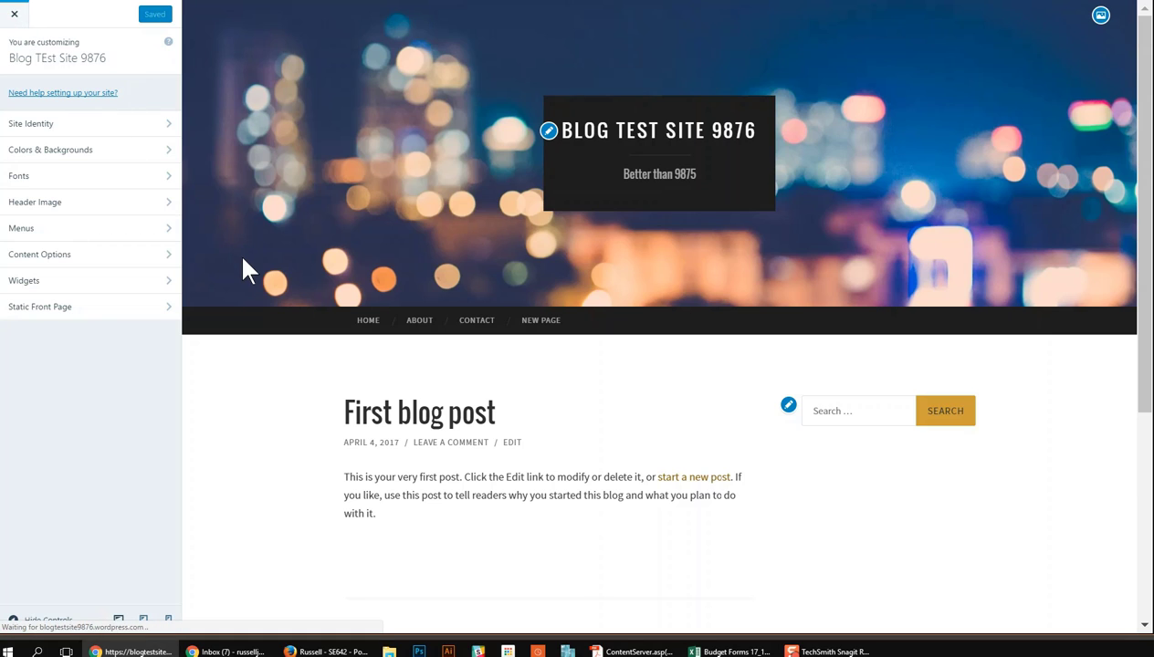
{"action": "scroll", "coordinate": [513, 394], "scroll_direction": "down", "scroll_amount": 3}
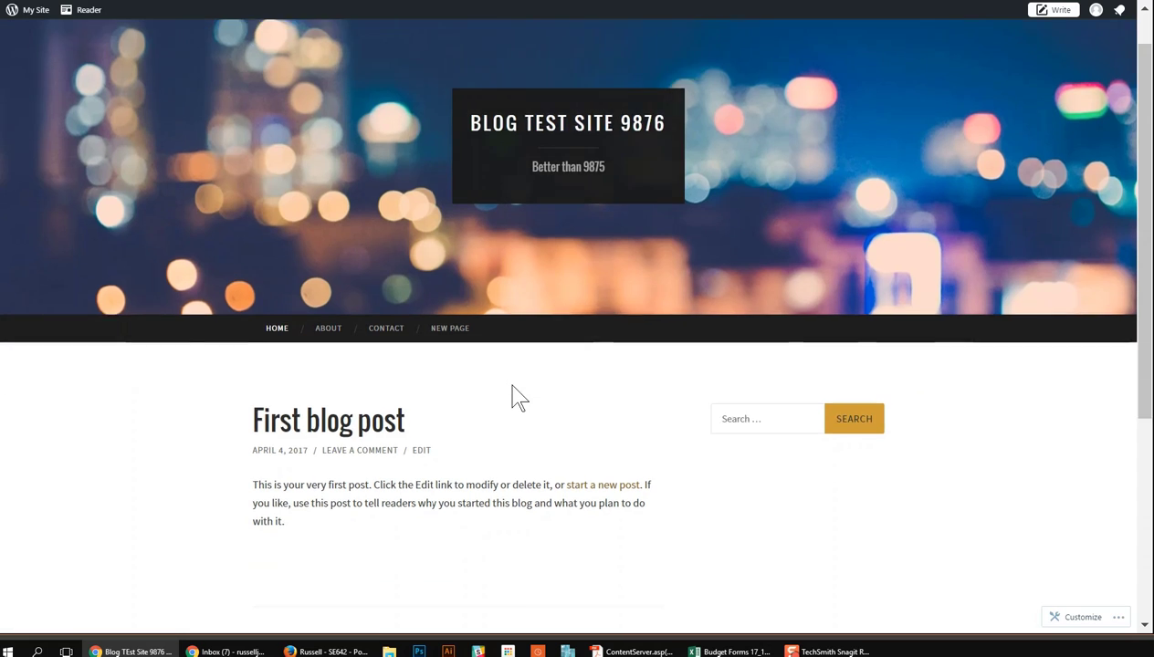
{"action": "left_click", "coordinate": [425, 197]}
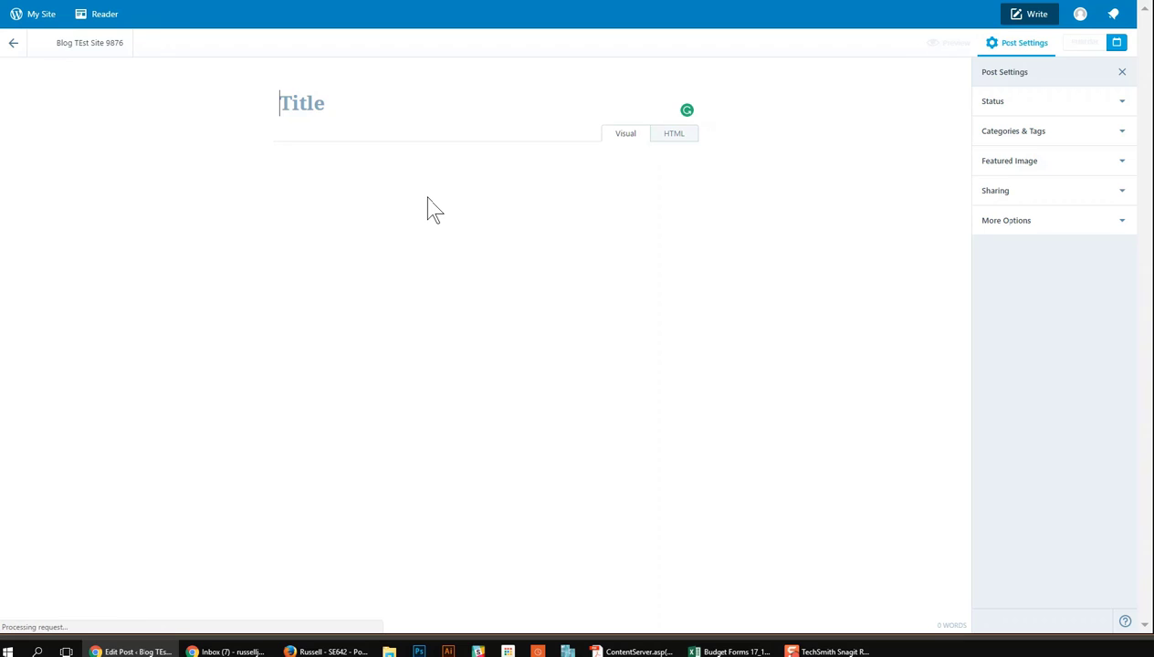
- Retitle the post "Number 1", removing text accidentally added to the body
{"action": "triple_click", "coordinate": [420, 122]}
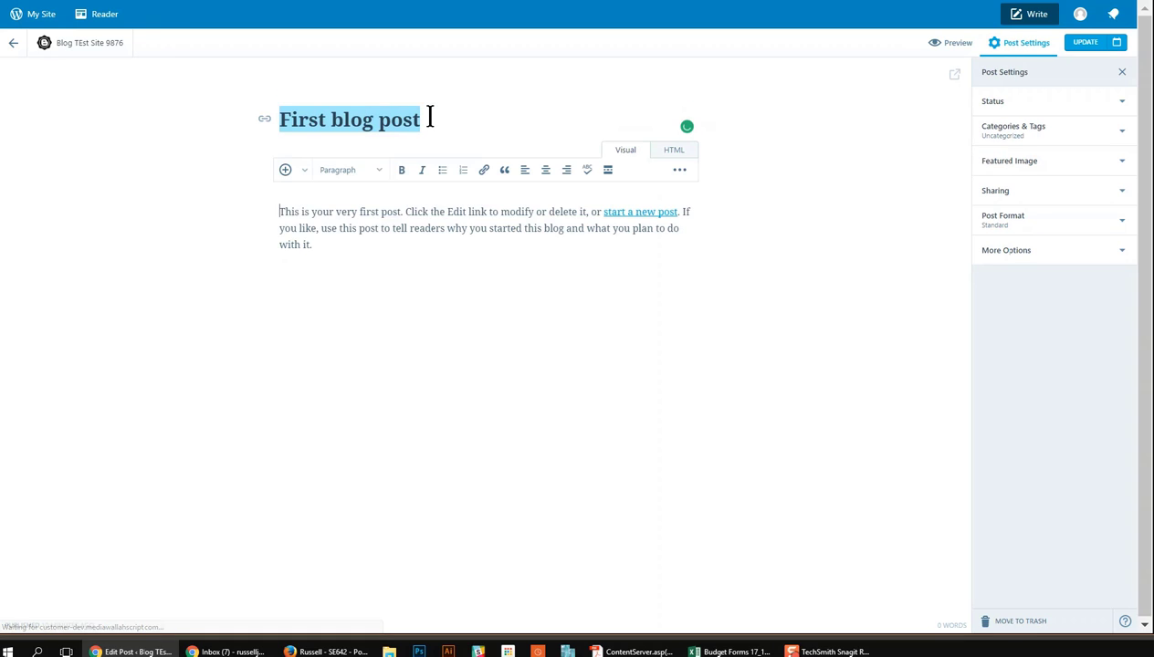
{"action": "type", "text": "Number"}
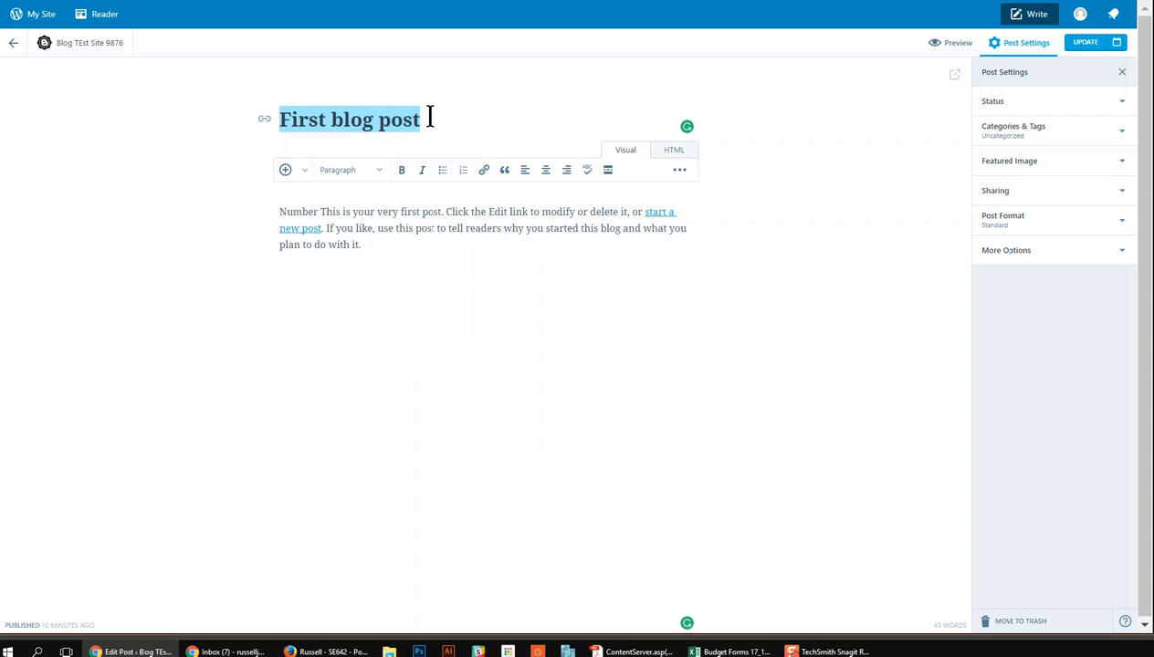
{"action": "key", "text": "BackSpace"}
{"action": "key", "text": "BackSpace"}
{"action": "key", "text": "BackSpace"}
{"action": "key", "text": "BackSpace"}
{"action": "key", "text": "BackSpace"}
{"action": "key", "text": "BackSpace"}
{"action": "key", "text": "BackSpace"}
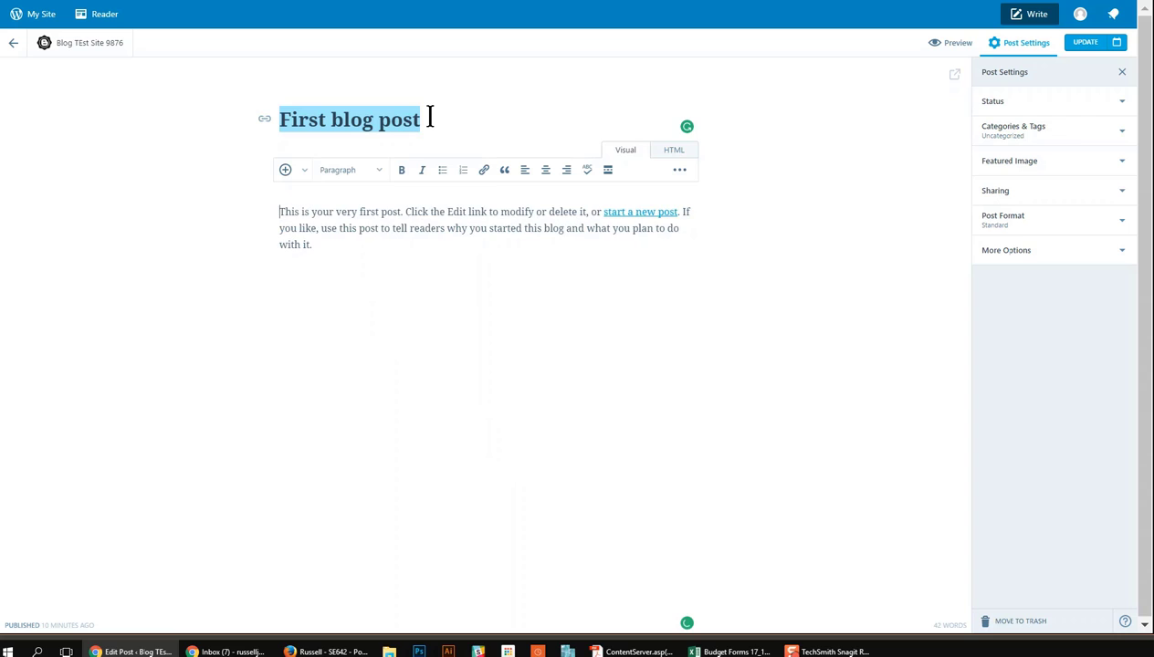
{"action": "left_click", "coordinate": [429, 116]}
{"action": "triple_click", "coordinate": [396, 114]}
{"action": "type", "text": "F"}
{"action": "key", "text": "BackSpace"}
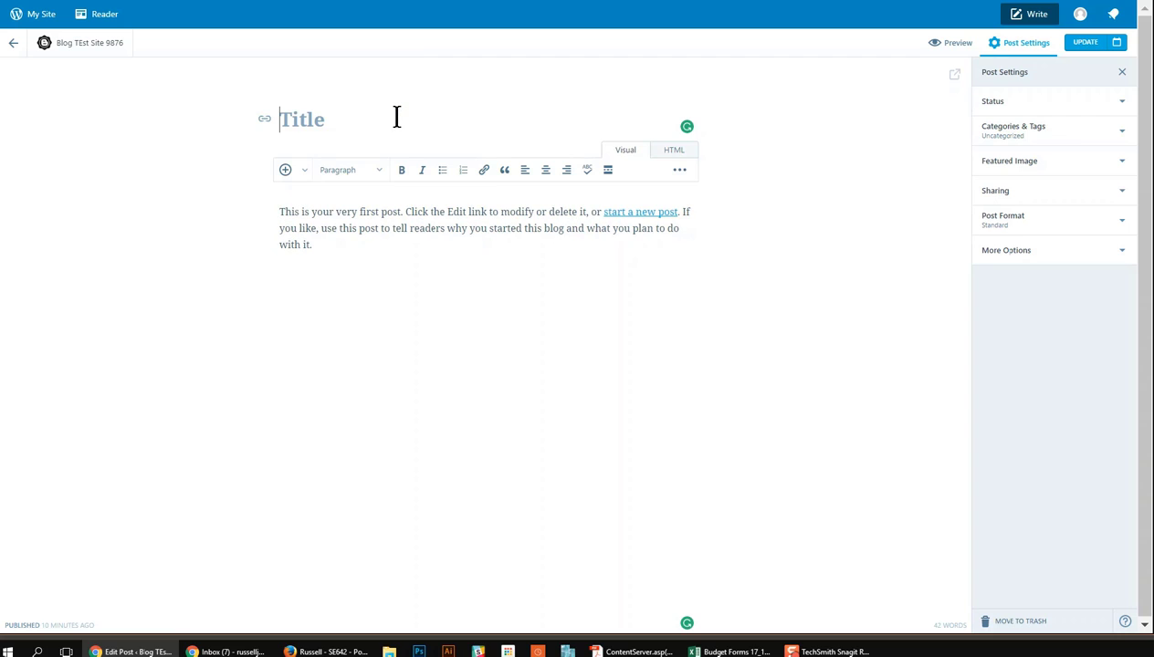
{"action": "type", "text": "Number 1"}
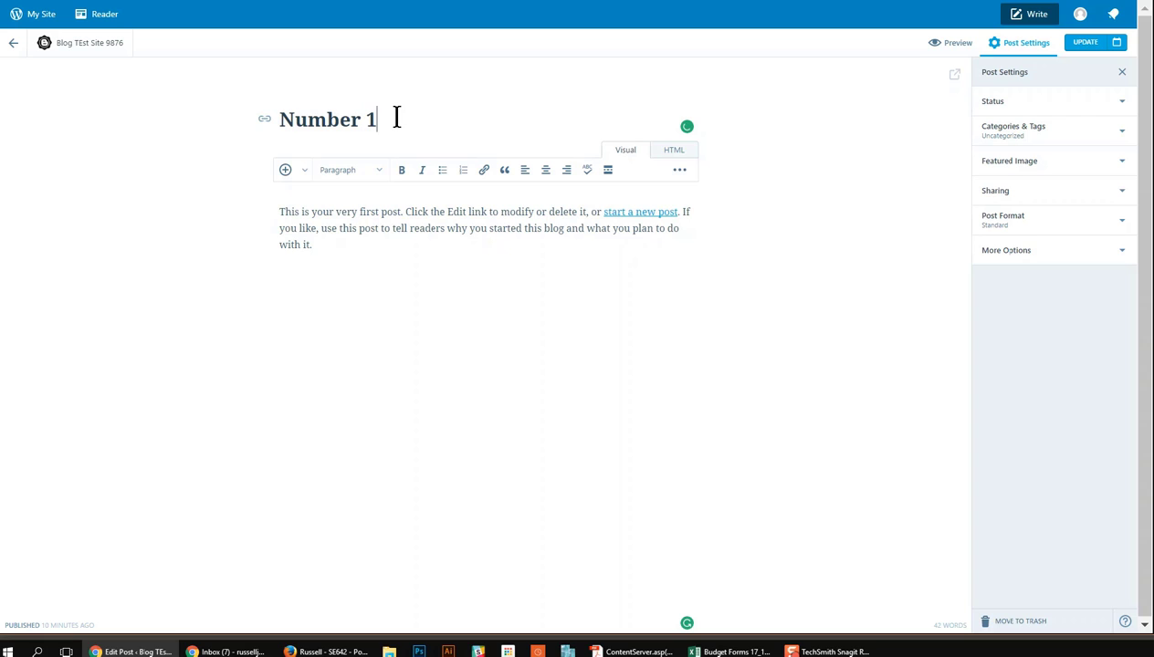
{"action": "triple_click", "coordinate": [417, 227]}
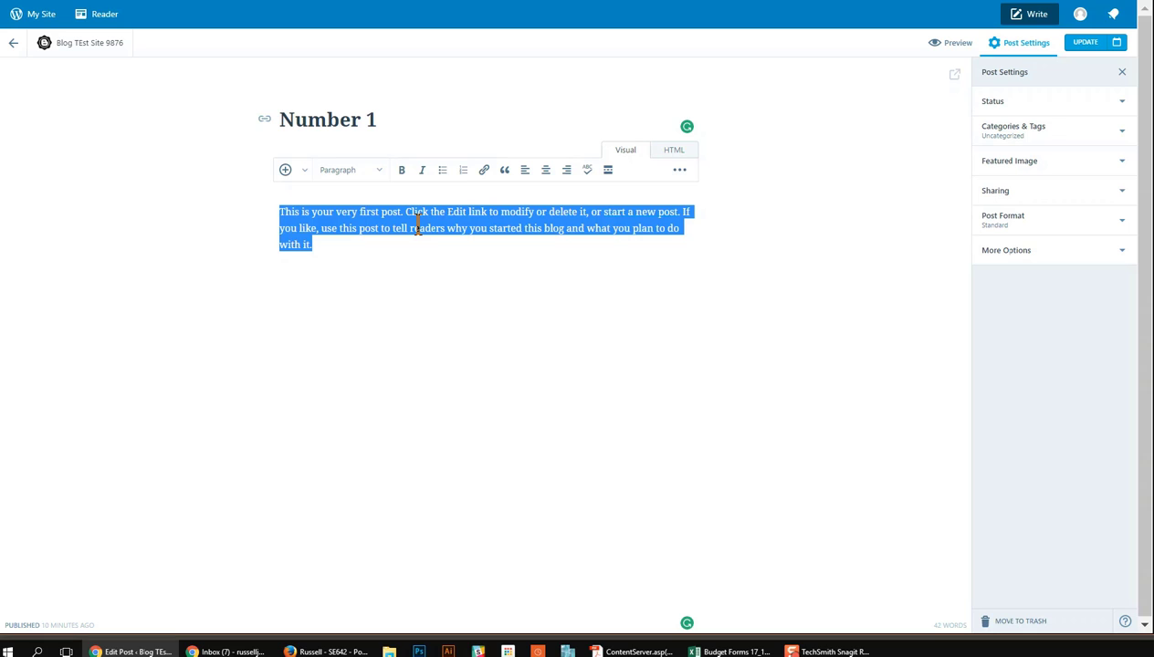
{"action": "left_click", "coordinate": [330, 242]}
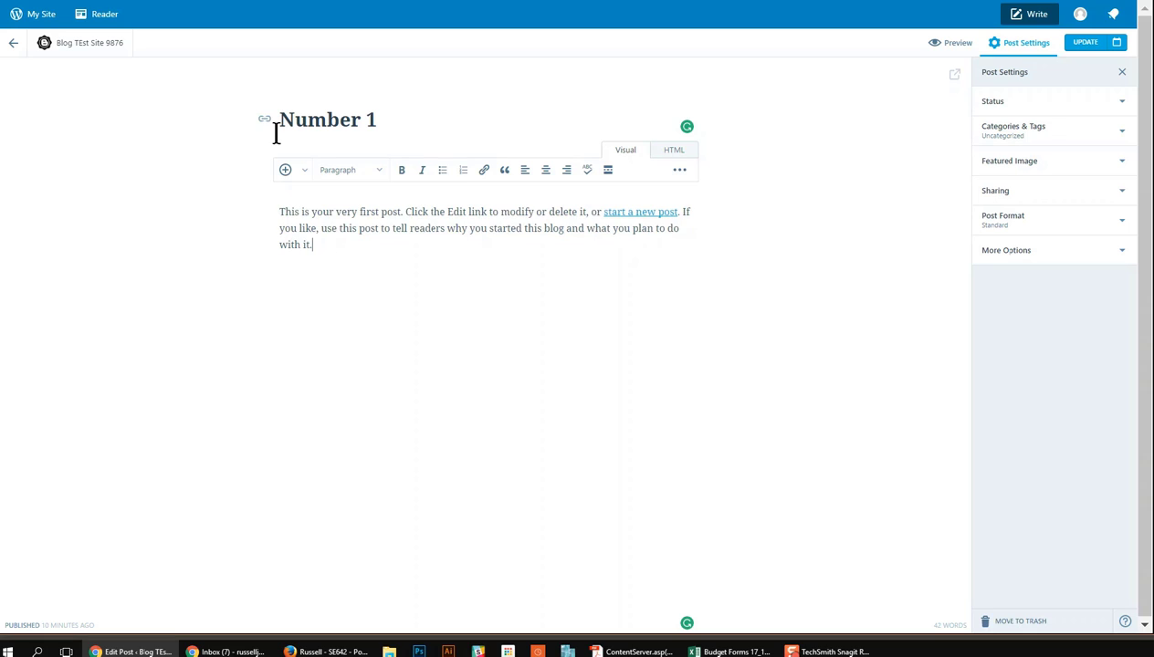
- Change the post's permalink slug to Number1
{"action": "left_click", "coordinate": [265, 121]}
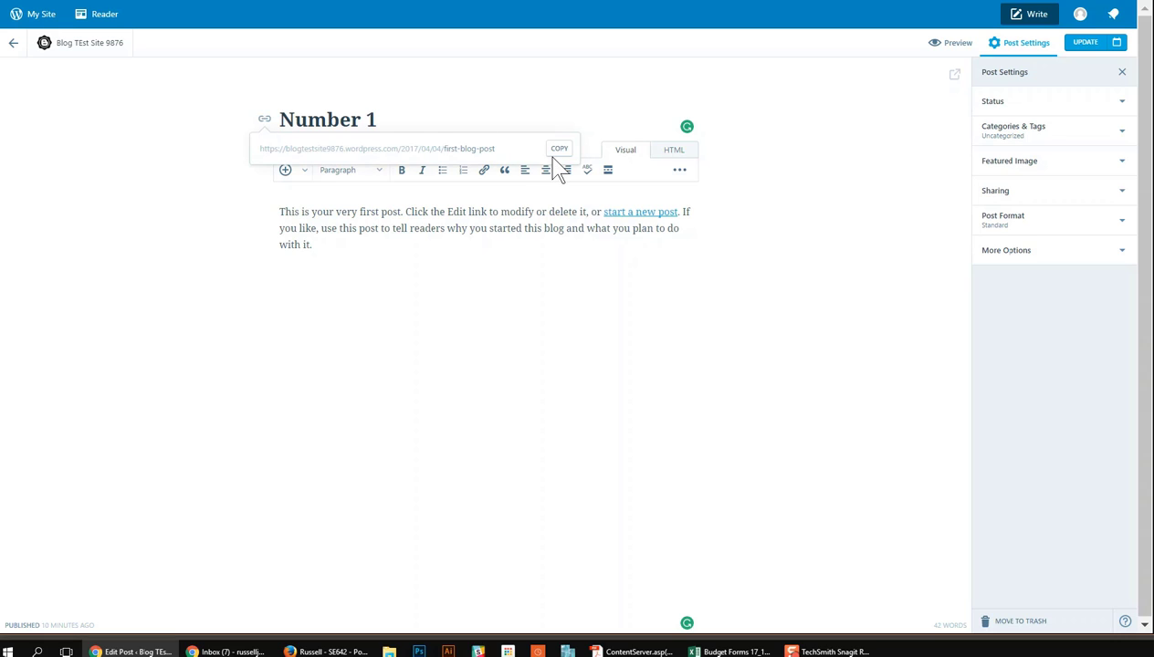
{"action": "triple_click", "coordinate": [501, 148]}
{"action": "type", "text": "Number 1"}
{"action": "left_click", "coordinate": [505, 410]}
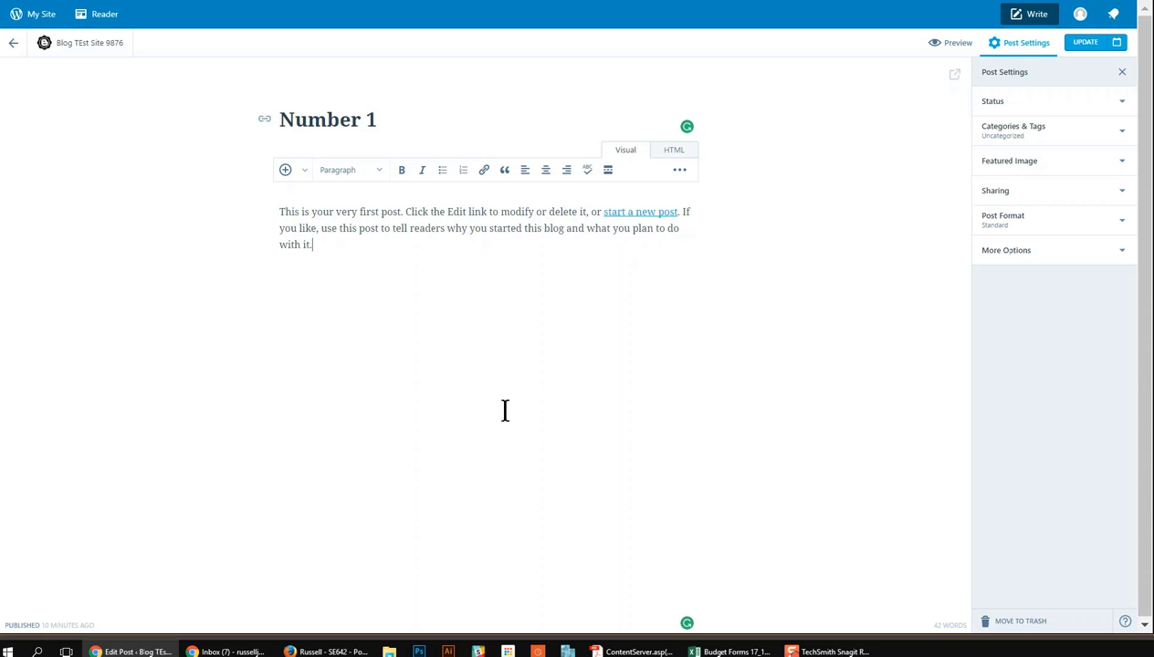
- Move the "Number 1" post to trash from Post Settings, leaving Blog Posts with 0 published
{"action": "left_click", "coordinate": [1122, 102]}
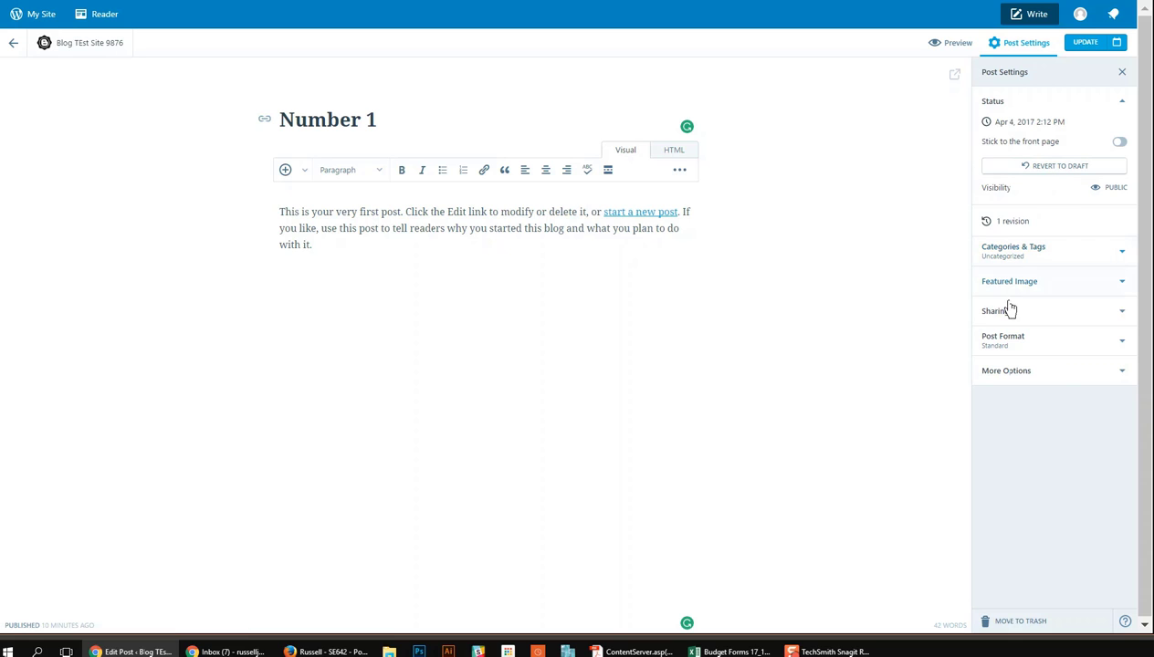
{"action": "left_click", "coordinate": [1065, 385]}
{"action": "scroll", "coordinate": [1065, 388], "scroll_direction": "down", "scroll_amount": 2}
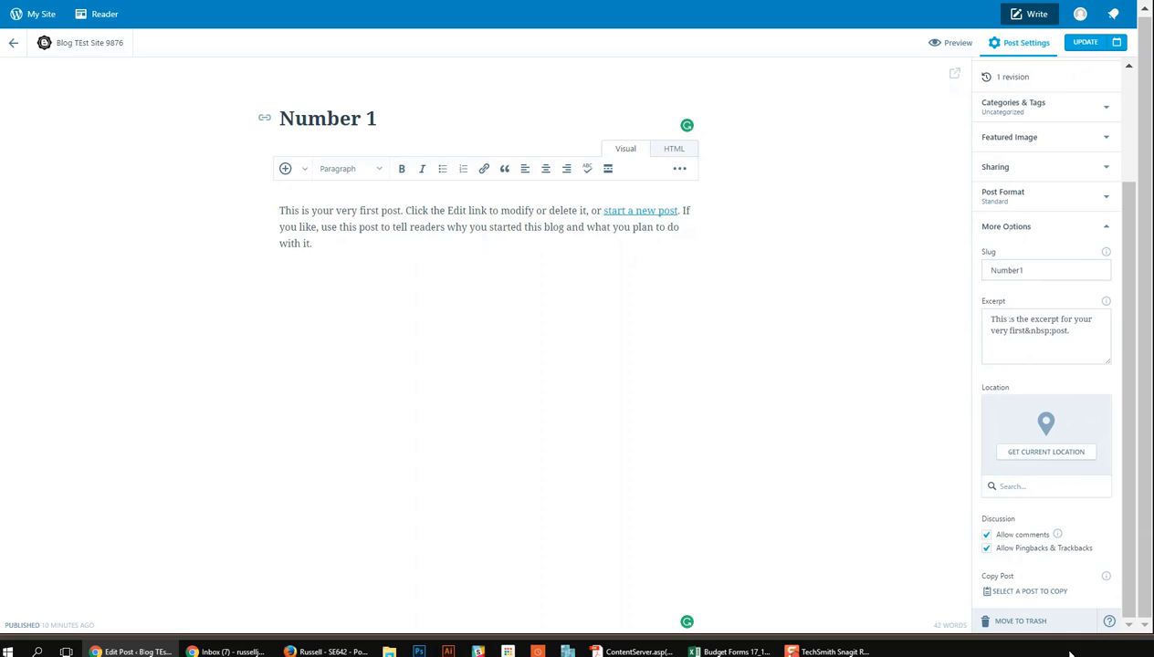
{"action": "left_click", "coordinate": [1016, 625]}
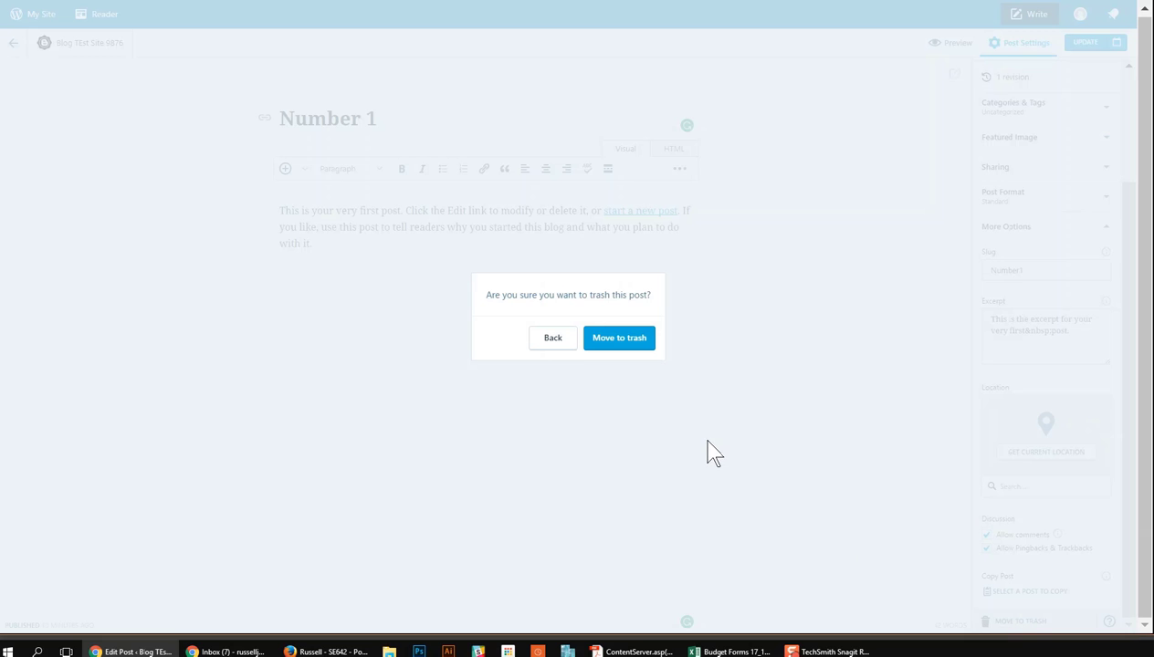
{"action": "left_click", "coordinate": [602, 345]}
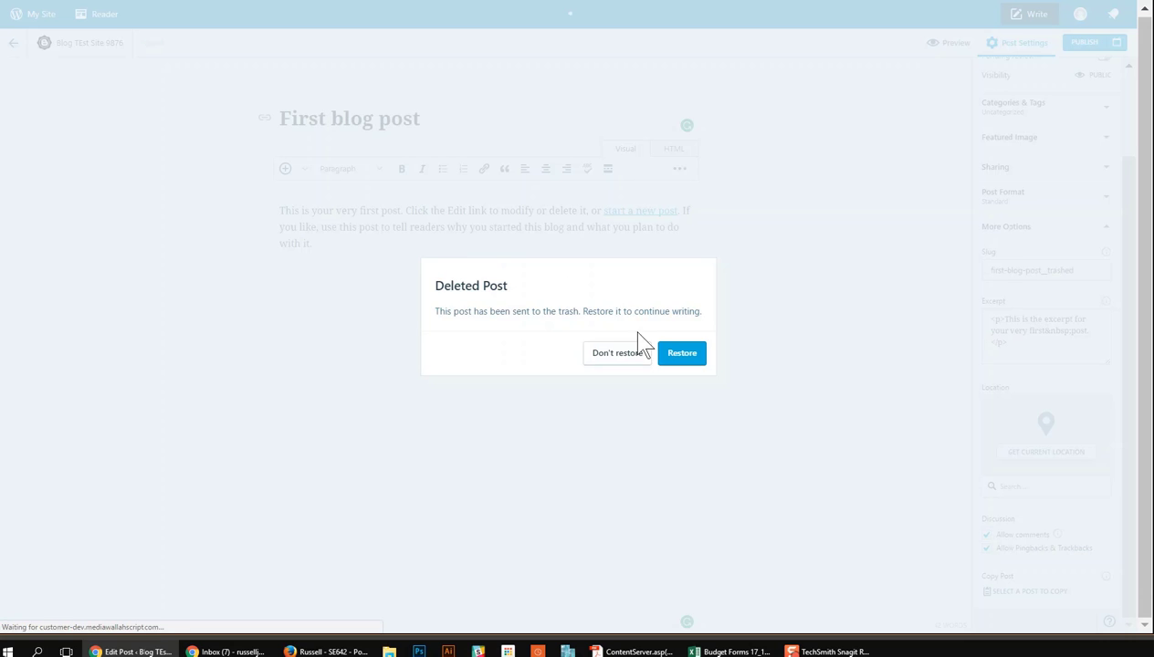
{"action": "left_click", "coordinate": [634, 352]}
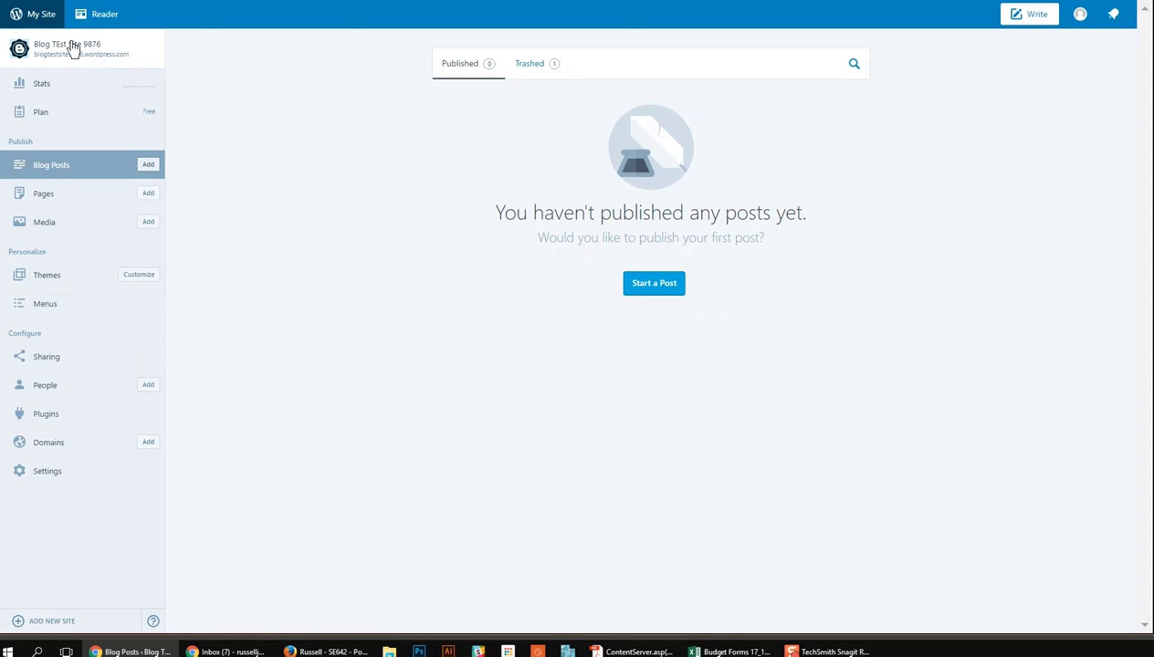
- Open a blank new post, return to Blog Posts, then open the General site Settings
{"action": "left_click", "coordinate": [1013, 19]}
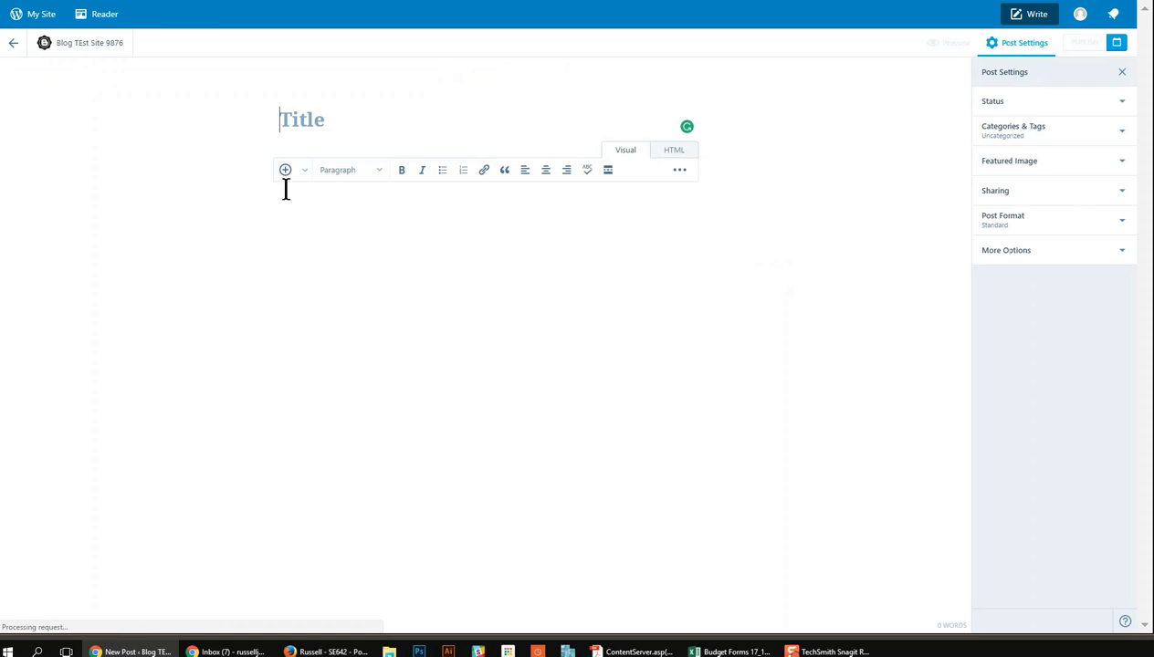
{"action": "left_click", "coordinate": [26, 52]}
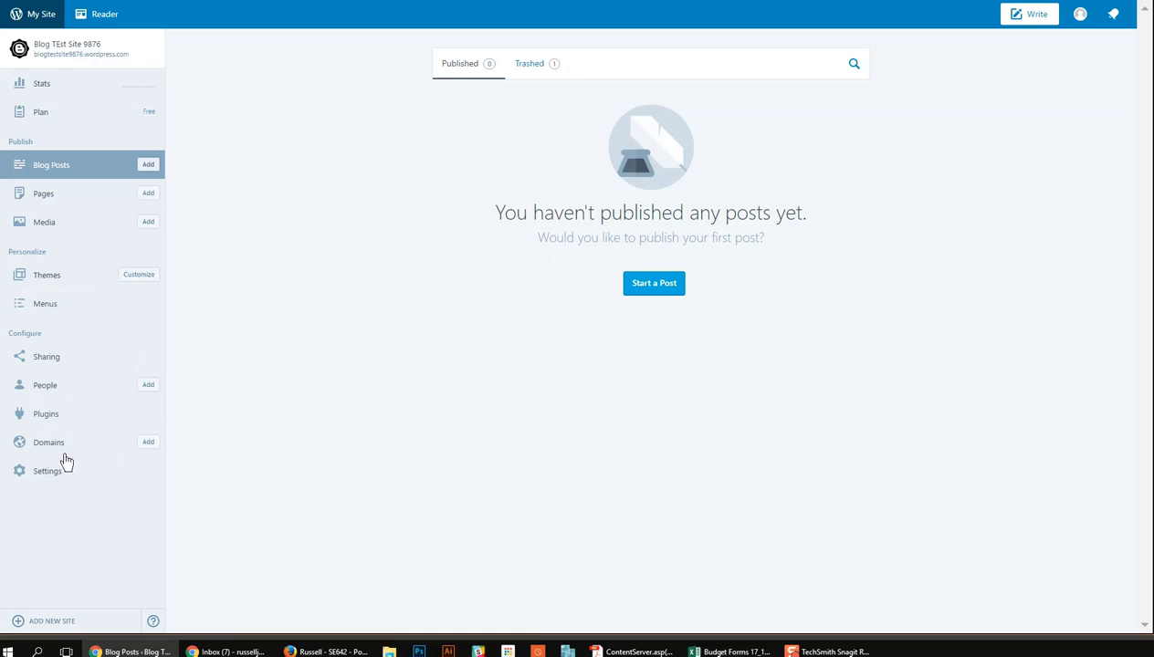
{"action": "left_click", "coordinate": [45, 484]}
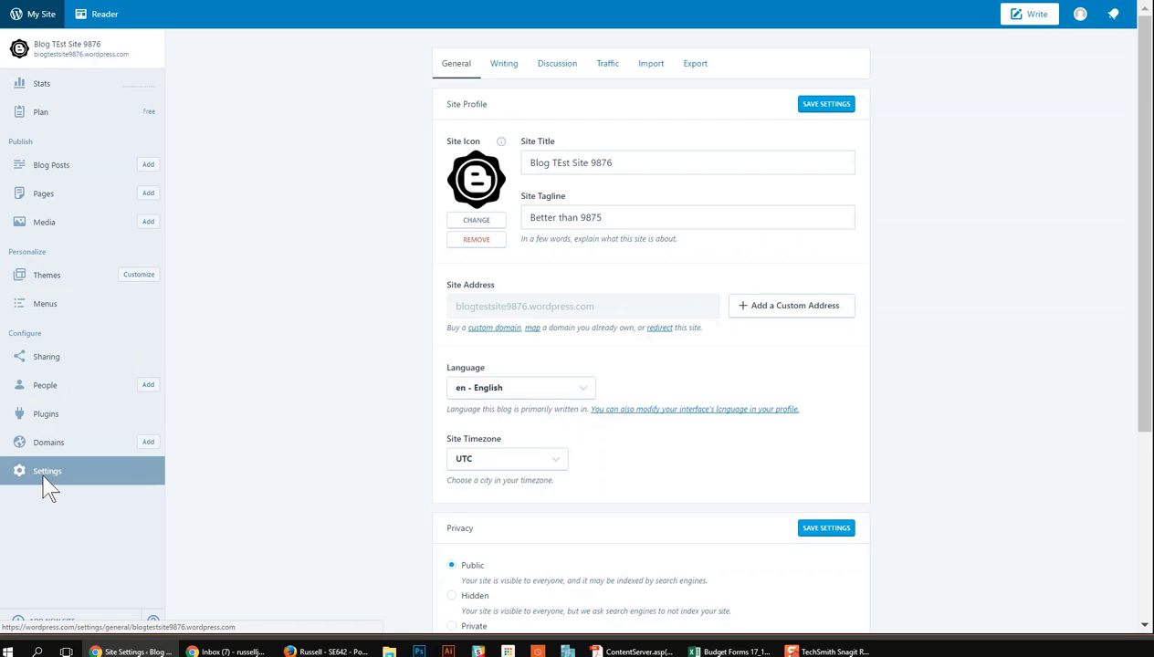